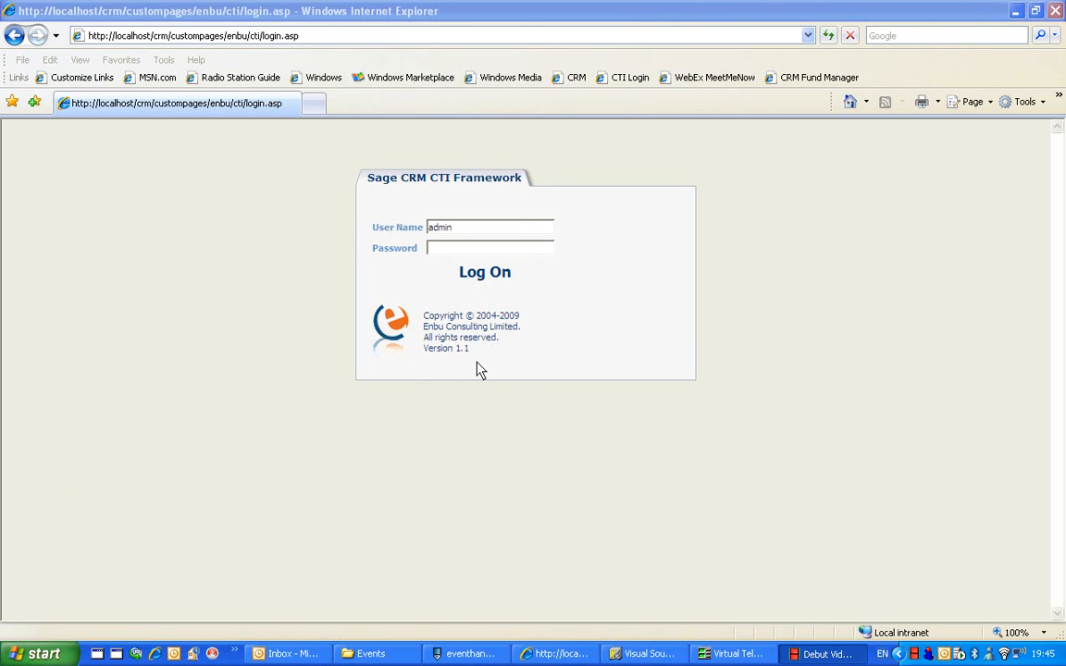
Log on to the Sage CRM CTI Framework as admin and open the contacts of My CRM
{"action": "left_click", "coordinate": [474, 281]}
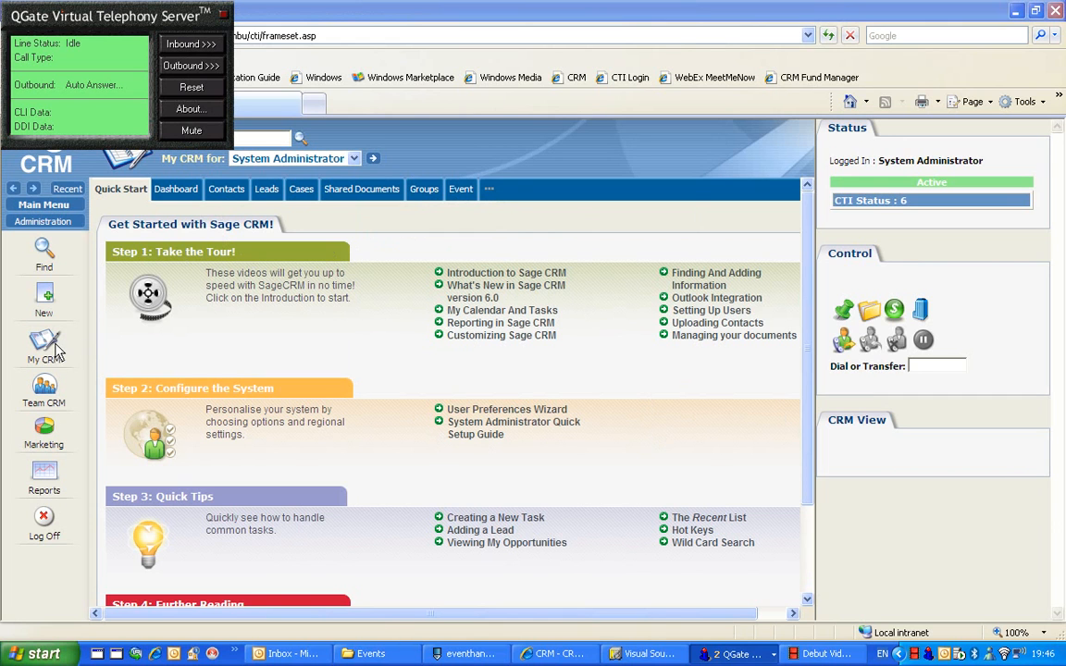
{"action": "left_click", "coordinate": [229, 194]}
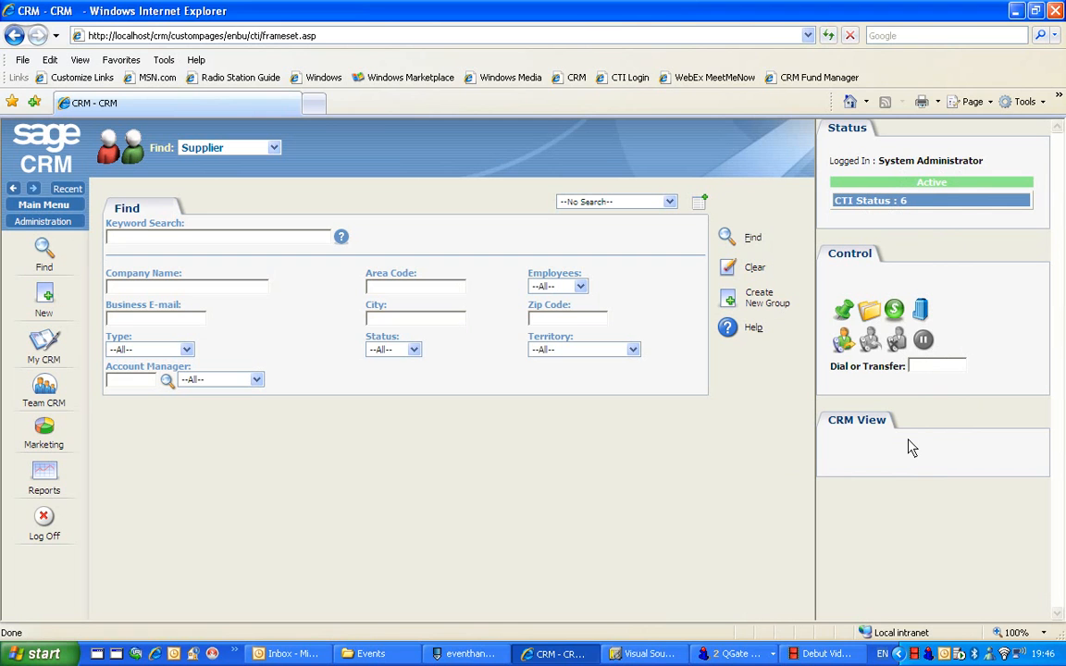
Place an outgoing call to 123 from the CTI controls
{"action": "left_click", "coordinate": [930, 367]}
{"action": "type", "text": "123"}
{"action": "left_click", "coordinate": [868, 341]}
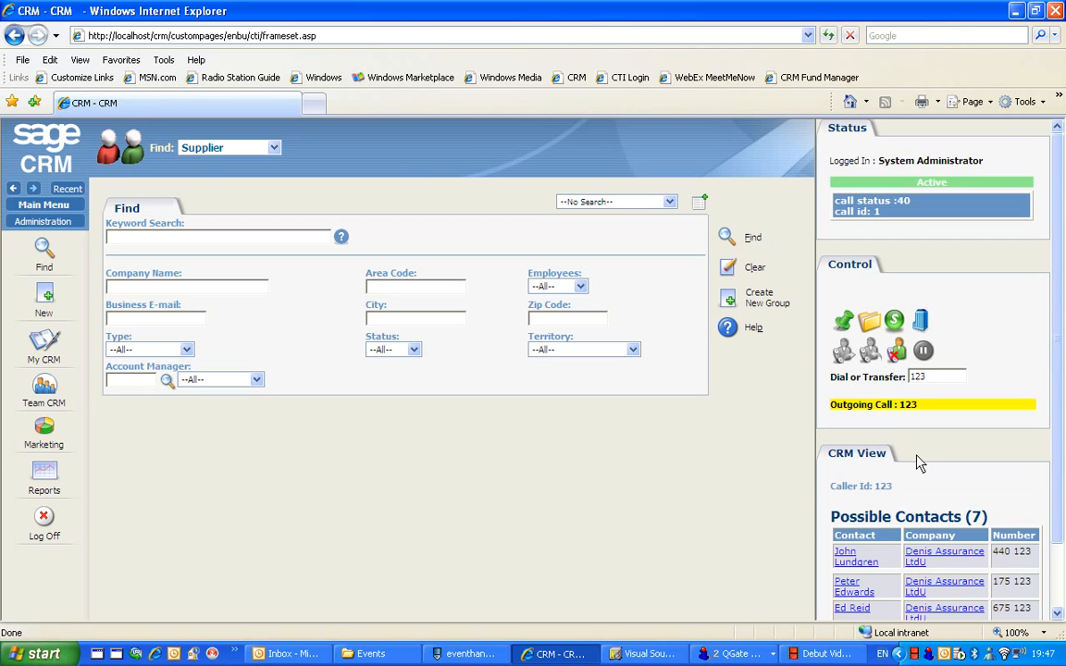
Open the records of possible contacts matched to the call, ending with the last one listed
{"action": "scroll", "coordinate": [919, 462], "scroll_direction": "down", "scroll_amount": 3}
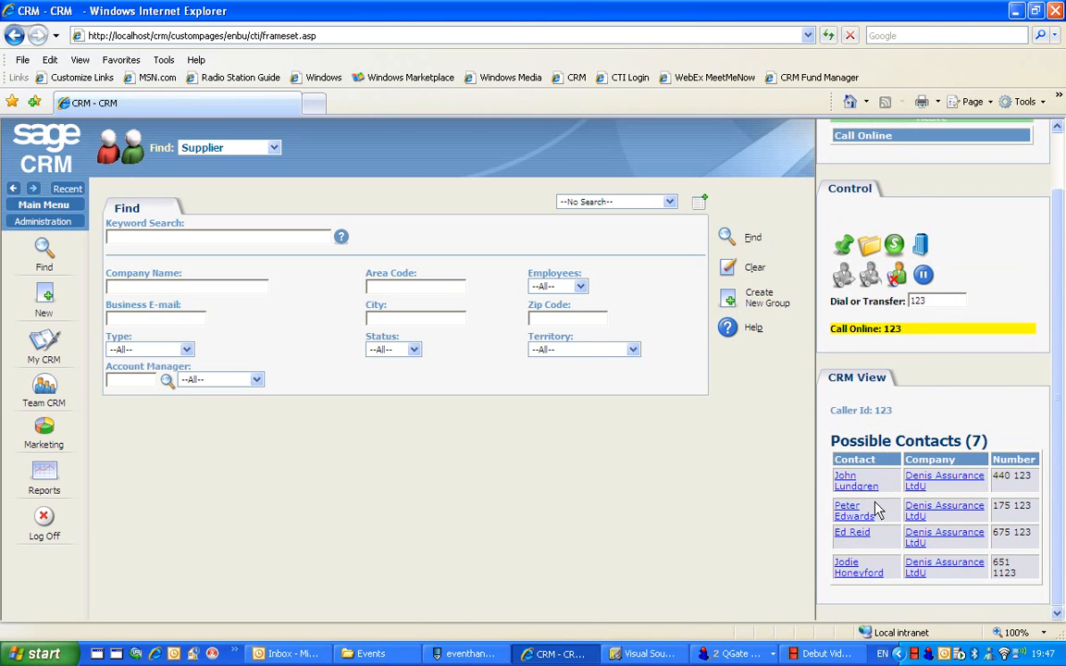
{"action": "left_click", "coordinate": [849, 515]}
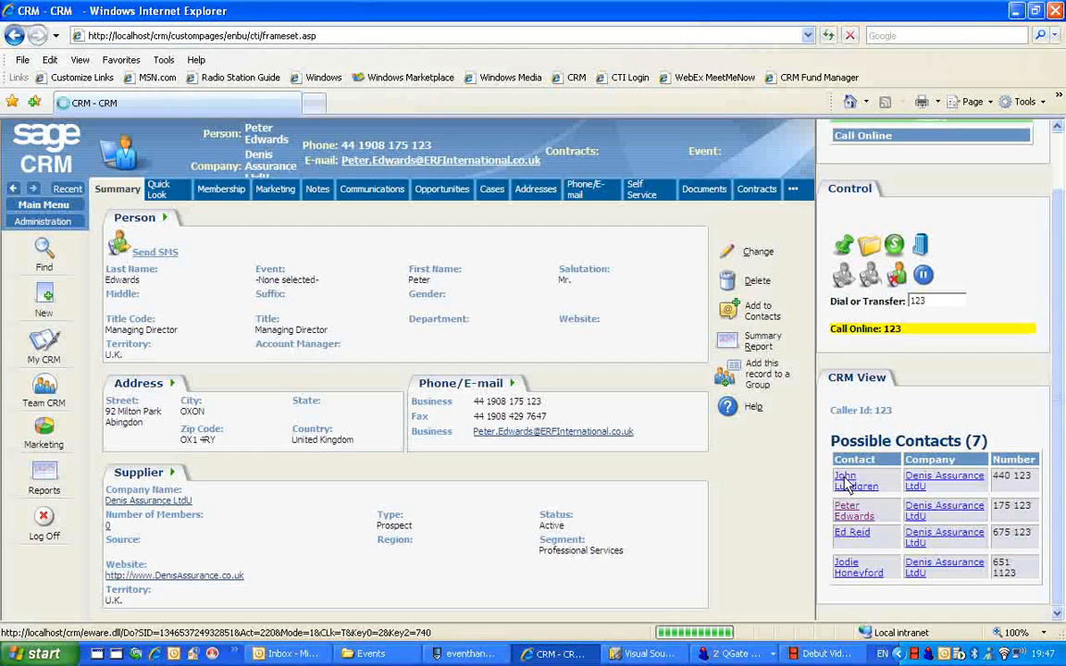
{"action": "left_click", "coordinate": [846, 565]}
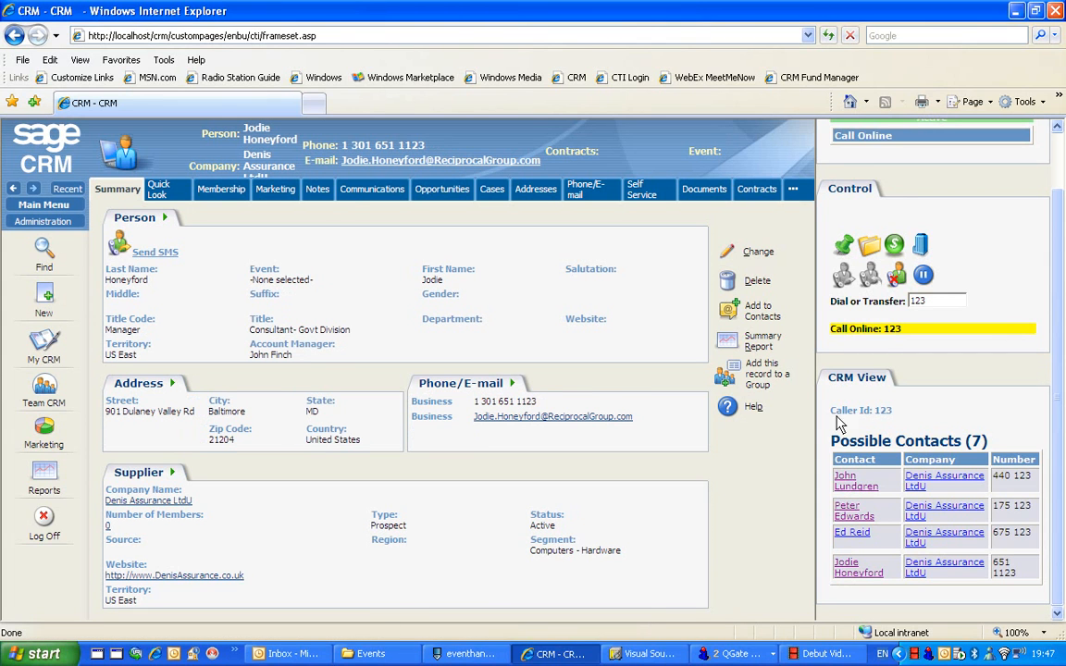
Bring up the new task form and the new opportunity form for the caller from the CTI controls
{"action": "left_click", "coordinate": [847, 244]}
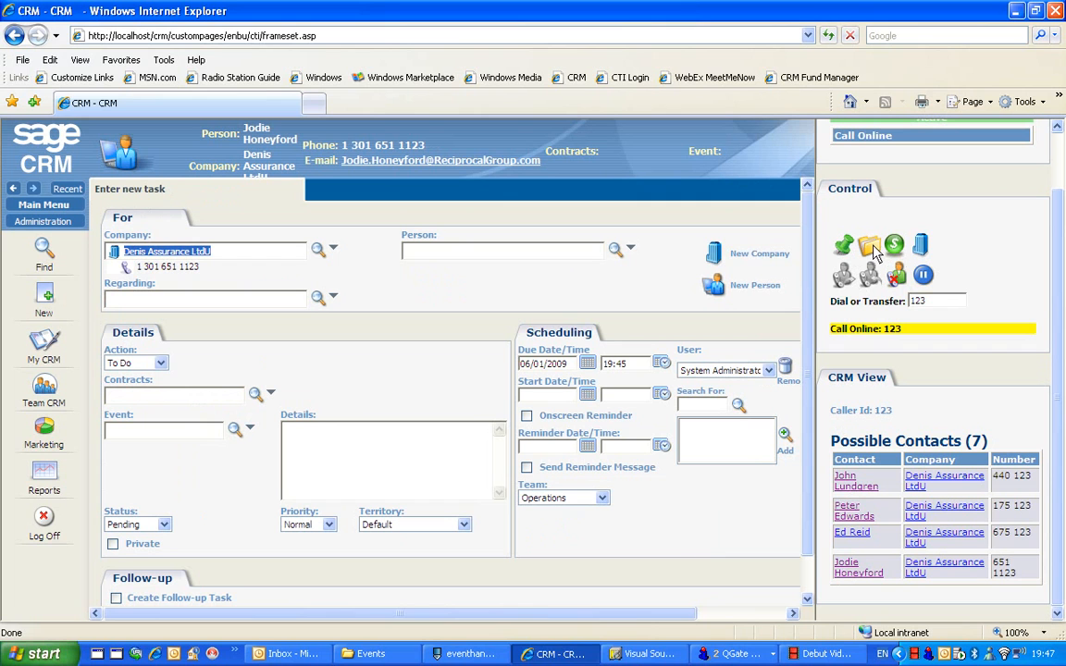
{"action": "left_click", "coordinate": [874, 250]}
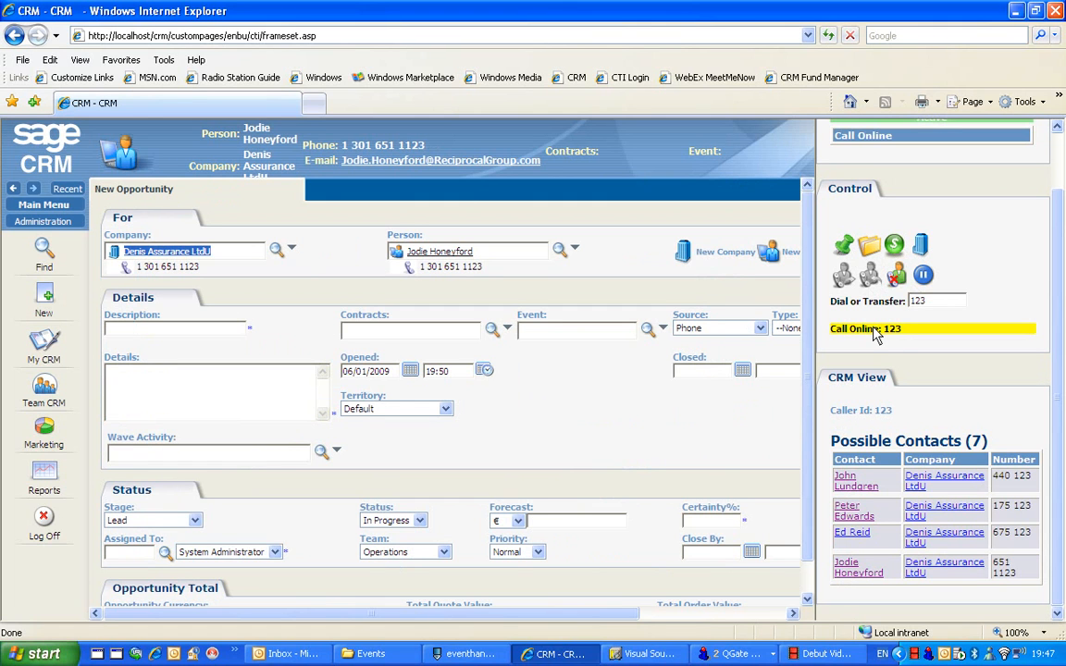
Put the outgoing call on hold, resume it and hang up
{"action": "left_click", "coordinate": [923, 276]}
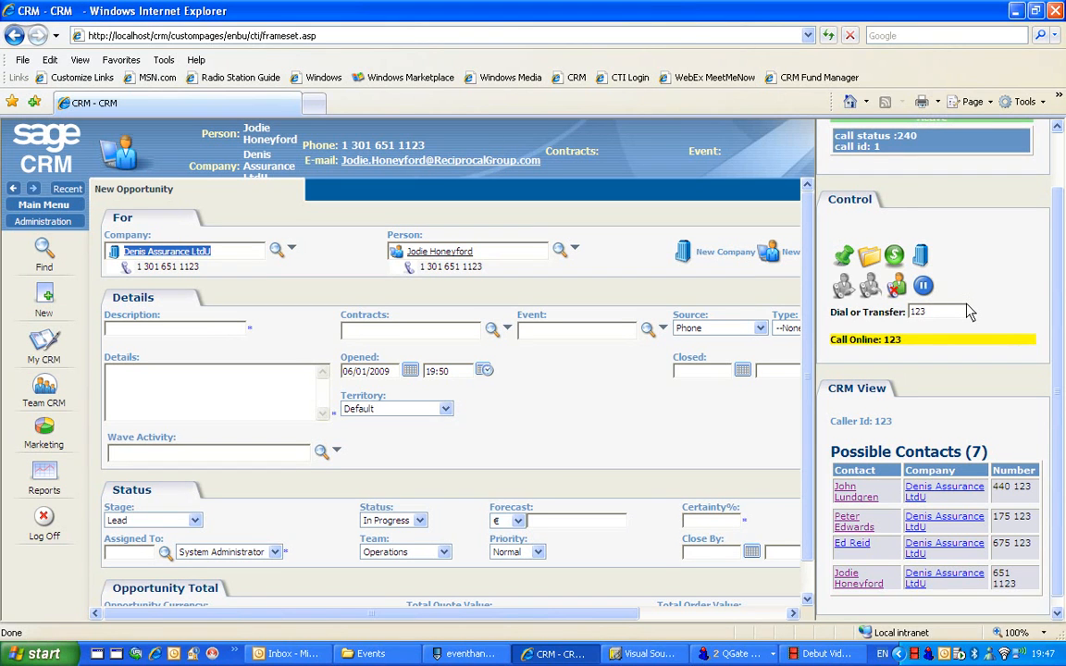
{"action": "left_click", "coordinate": [897, 288]}
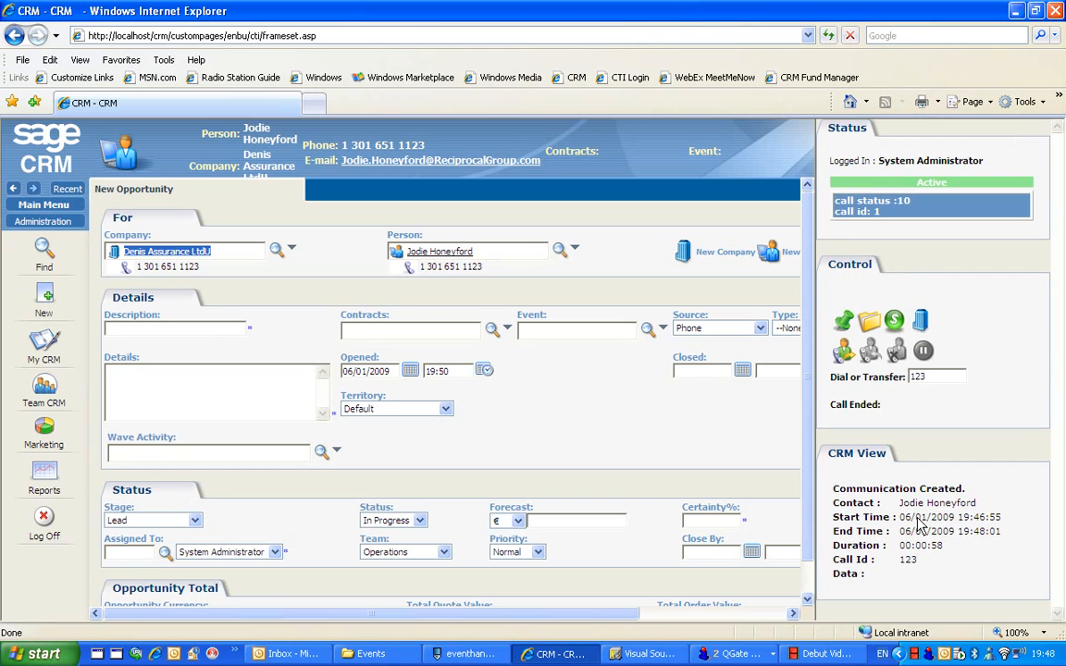
Return to the called person's record and open the newest phone call in their communications to examine its details
{"action": "left_click", "coordinate": [453, 252]}
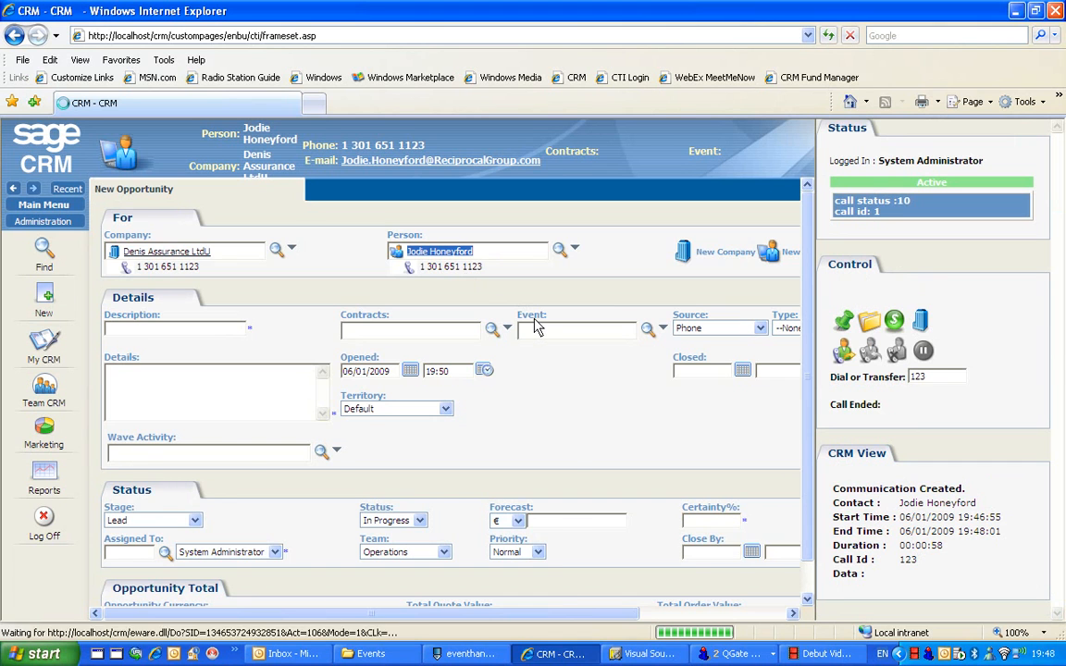
{"action": "left_click", "coordinate": [377, 194]}
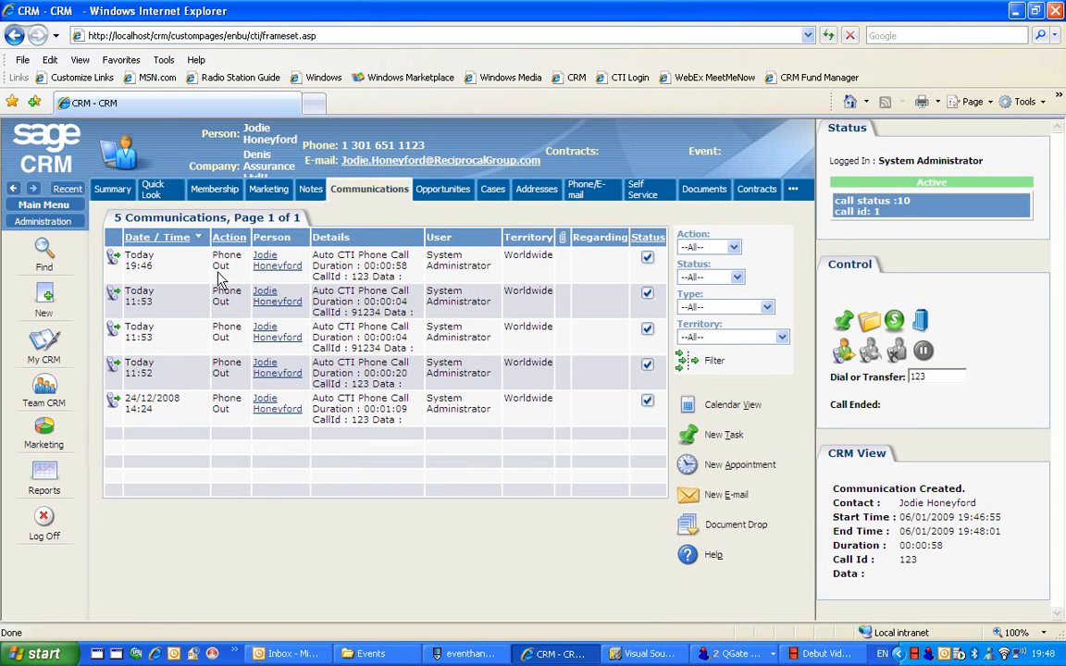
{"action": "left_click", "coordinate": [111, 261]}
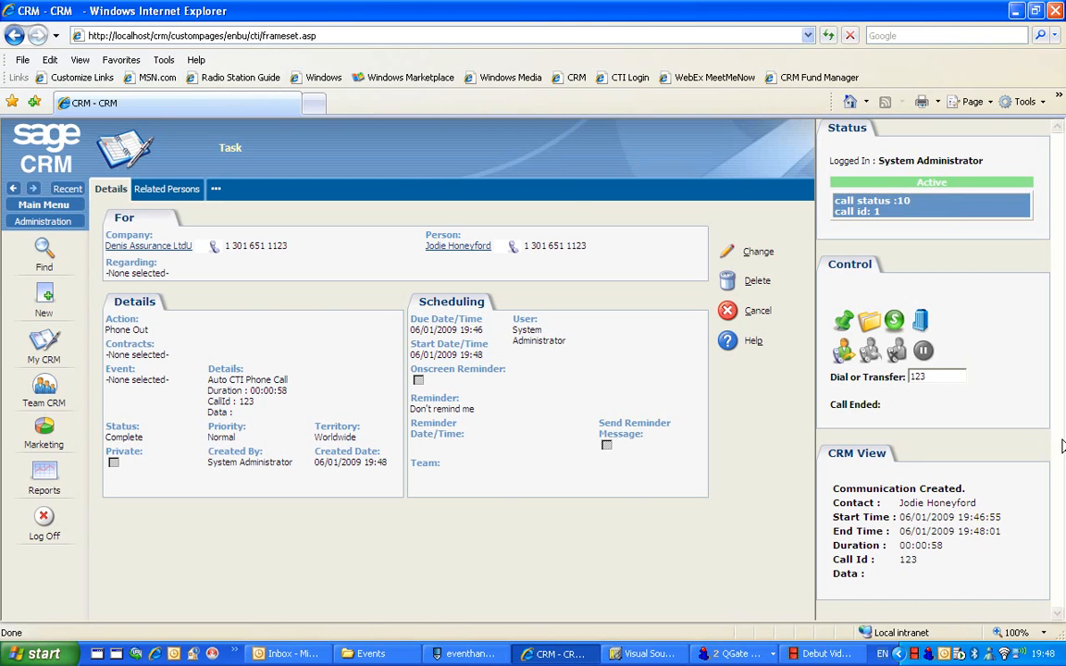
Simulate an inbound call in QGate Virtual Telephony Server with the prefilled caller data and answer it in Sage CRM
{"action": "left_click", "coordinate": [748, 651]}
{"action": "left_click", "coordinate": [748, 629]}
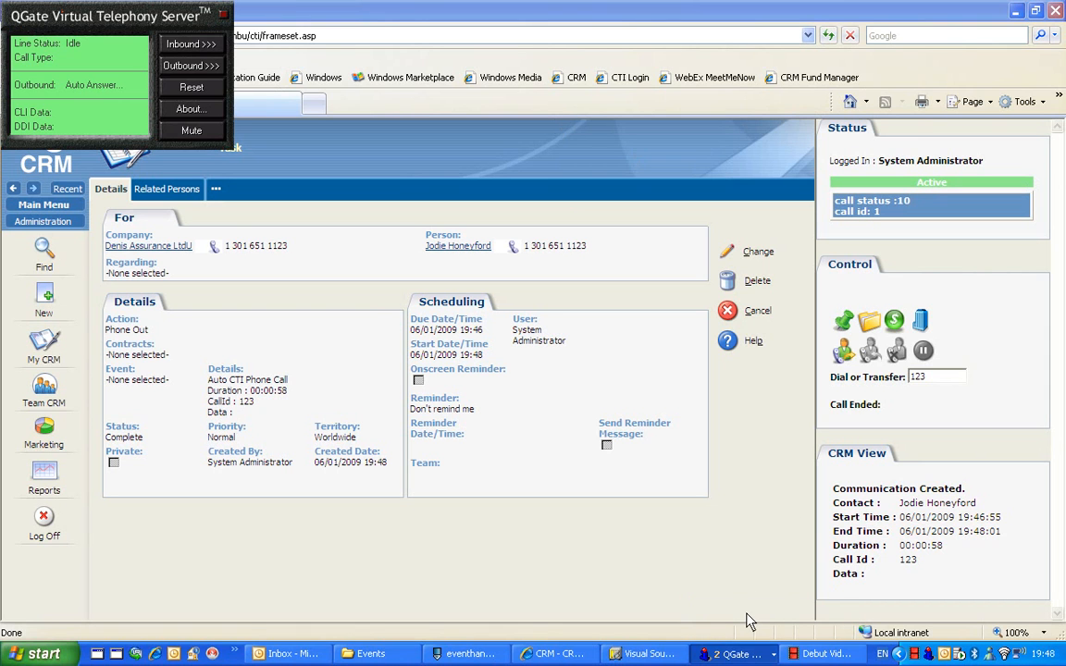
{"action": "left_click", "coordinate": [185, 44]}
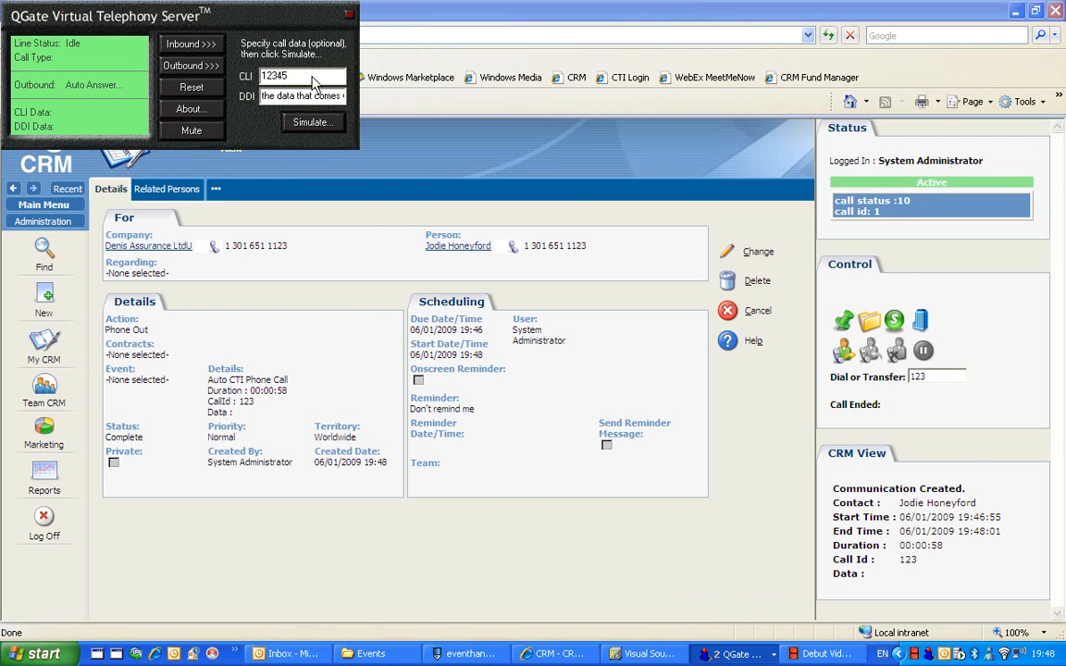
{"action": "left_click", "coordinate": [312, 124]}
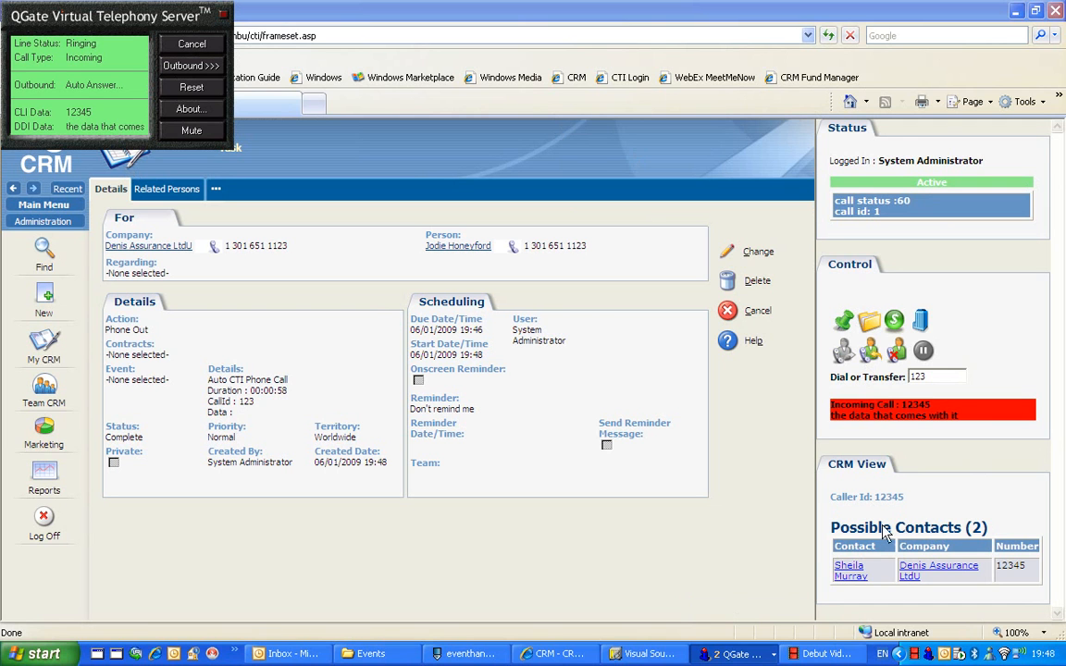
{"action": "left_click", "coordinate": [875, 356]}
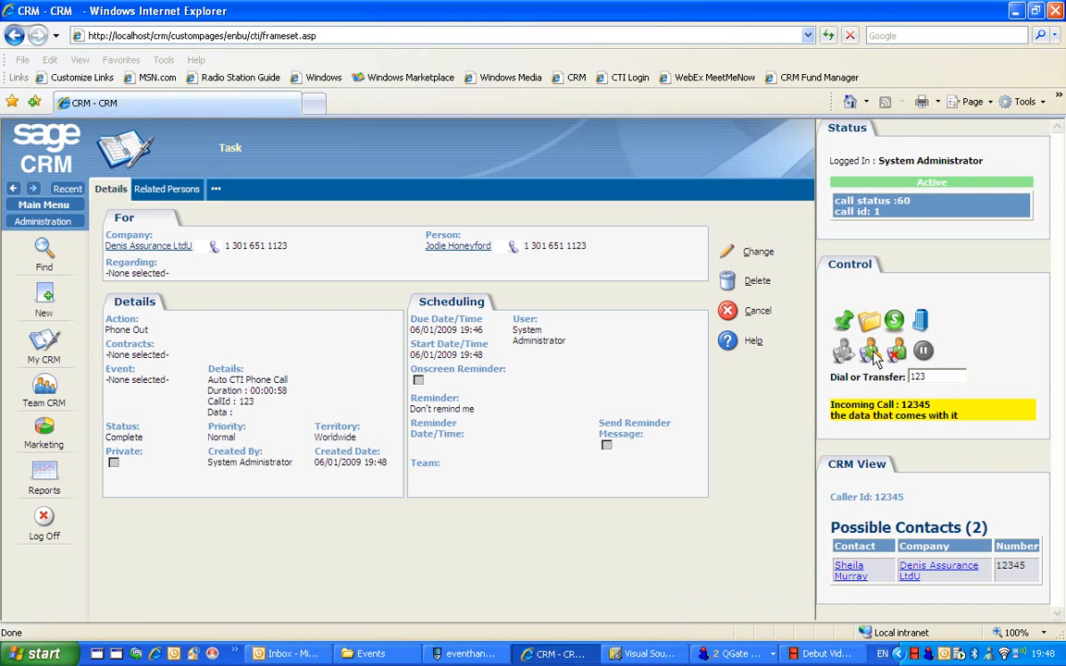
Open the matching contact's record during the inbound call, then hold, resume and end the call
{"action": "left_click", "coordinate": [851, 566]}
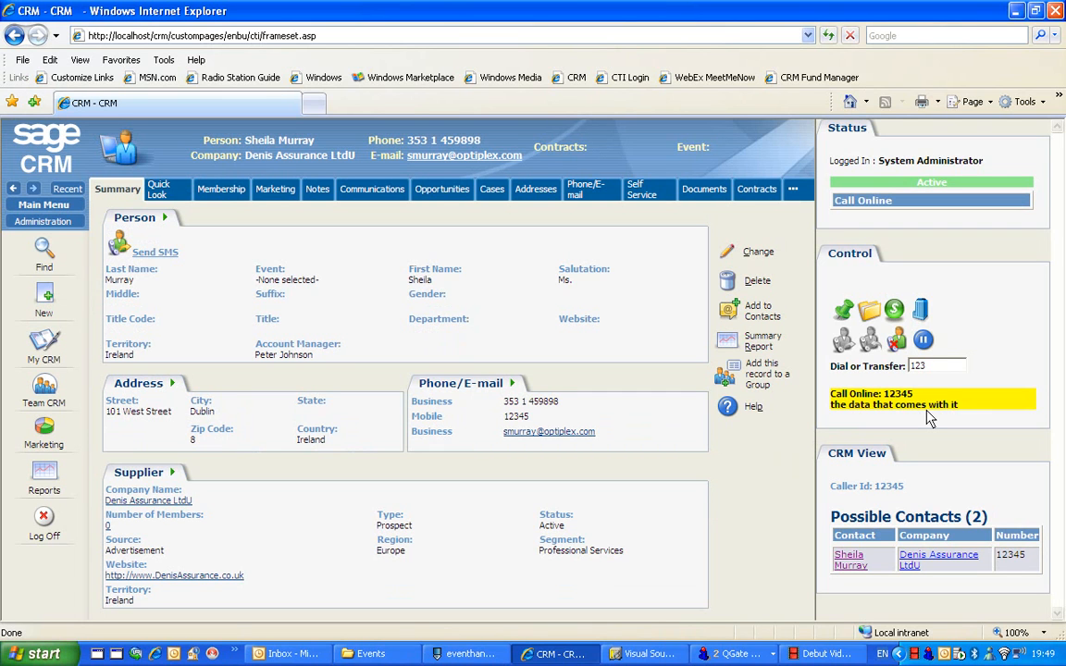
{"action": "left_click", "coordinate": [922, 340]}
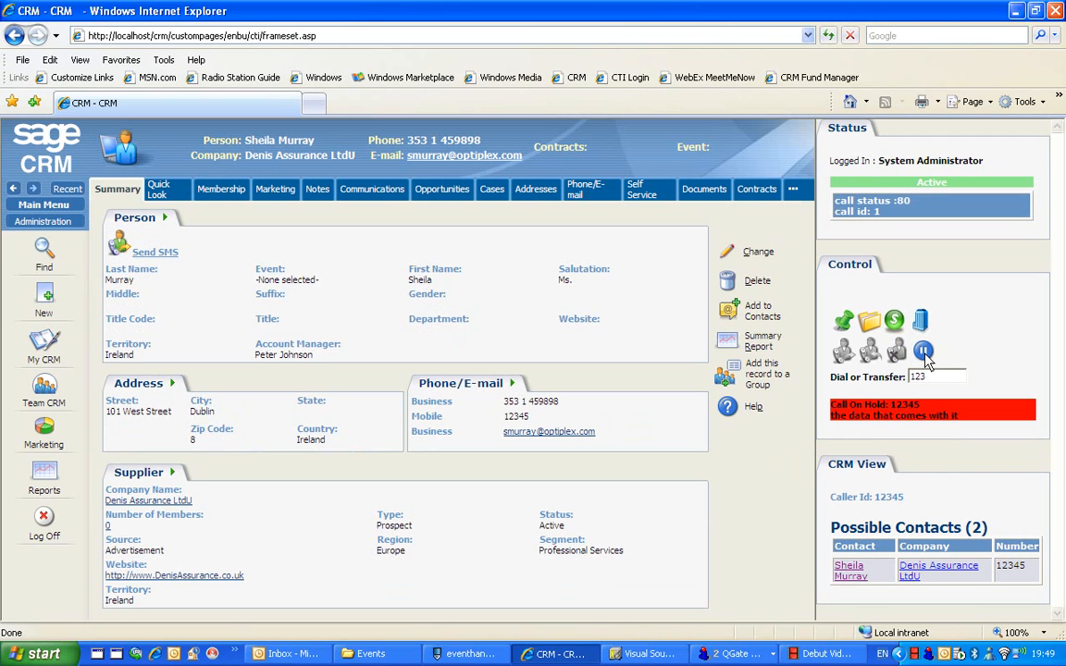
{"action": "left_click", "coordinate": [924, 353]}
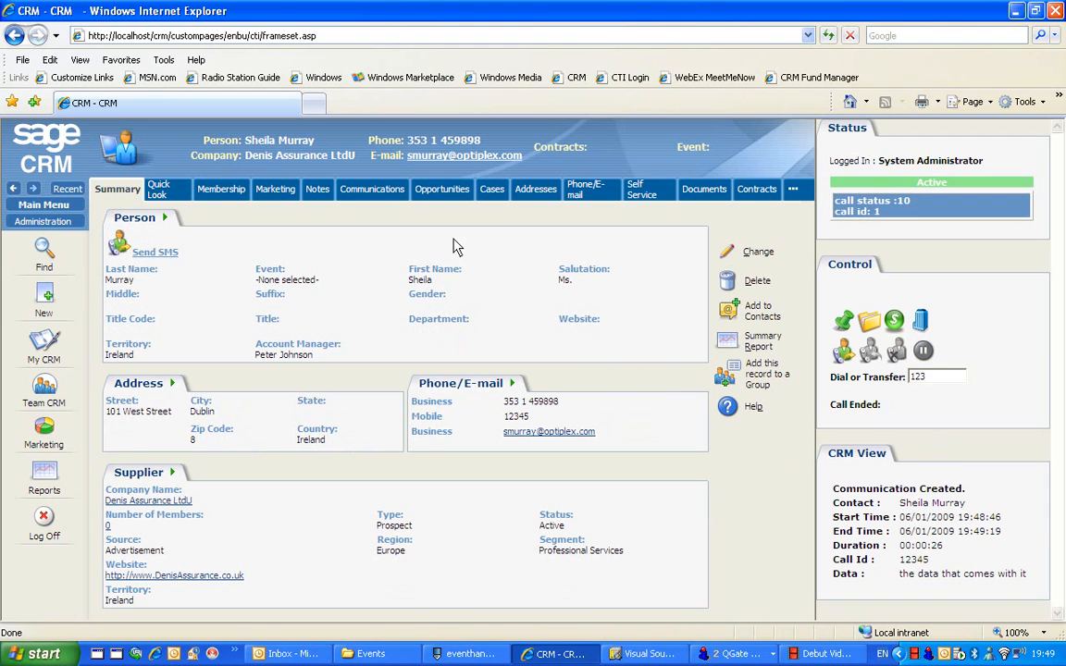
Examine the contact's communications and highlight the call data text in today's newest Auto CTI Phone Call entry
{"action": "left_click", "coordinate": [379, 195]}
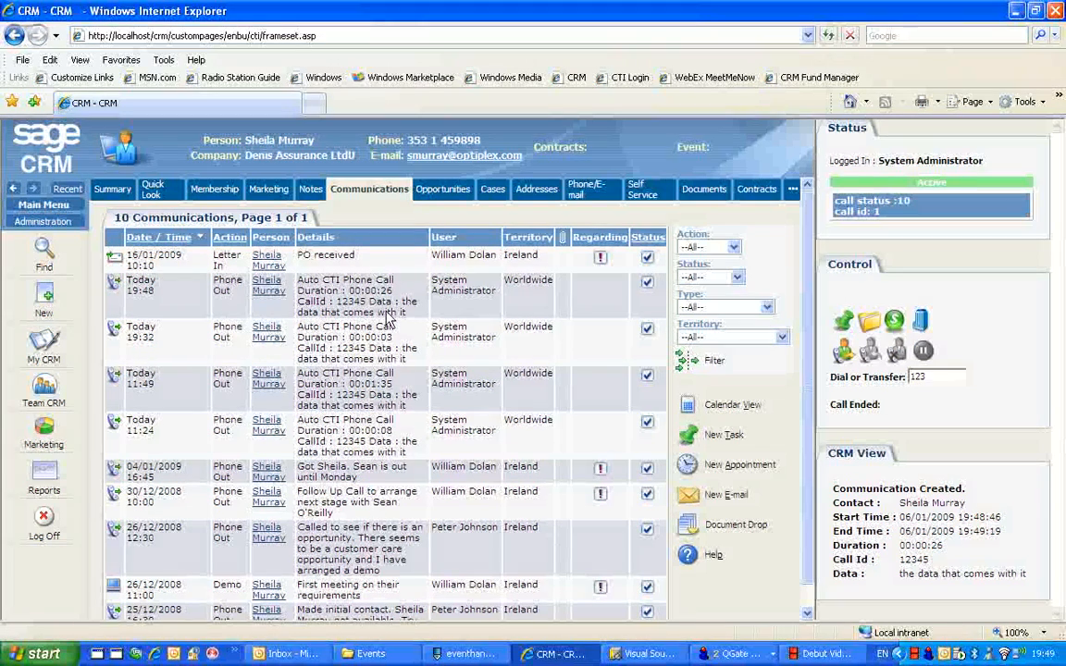
{"action": "left_click_drag", "start_coordinate": [401, 302], "coordinate": [427, 324]}
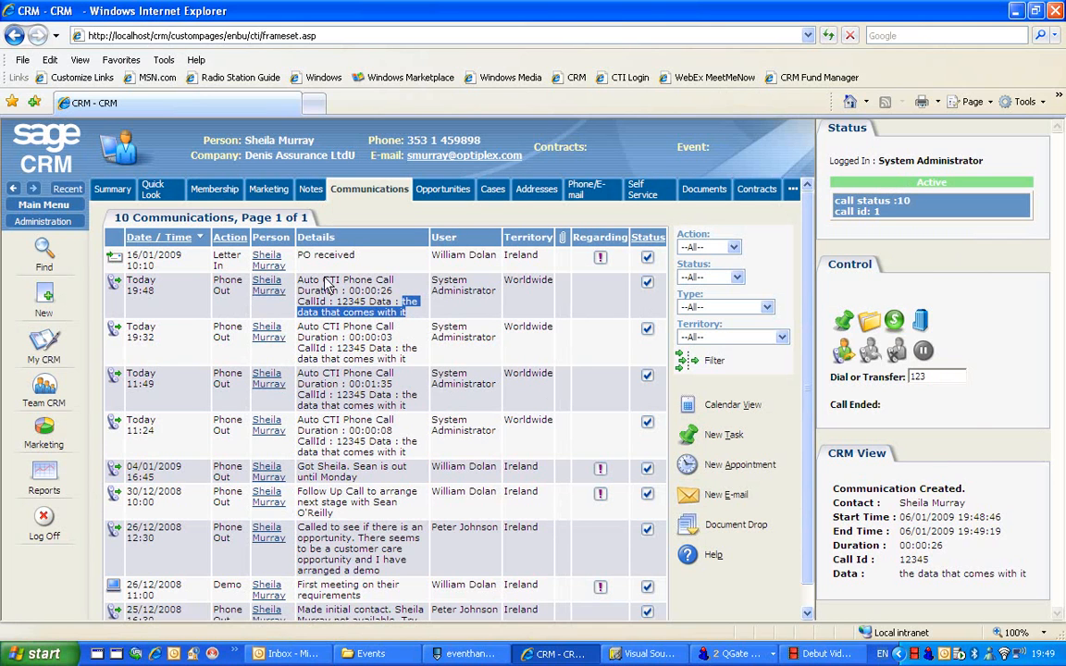
Open the CTIActions tab group for customization from the Advanced Customization system menus in Administration
{"action": "left_click", "coordinate": [49, 228]}
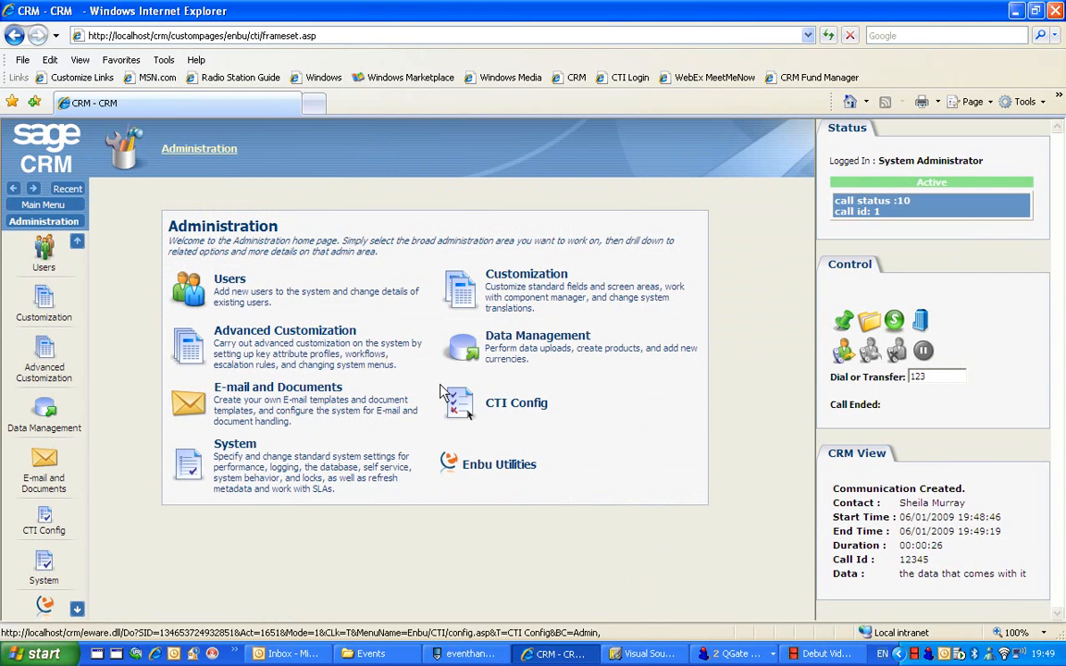
{"action": "left_click", "coordinate": [299, 354]}
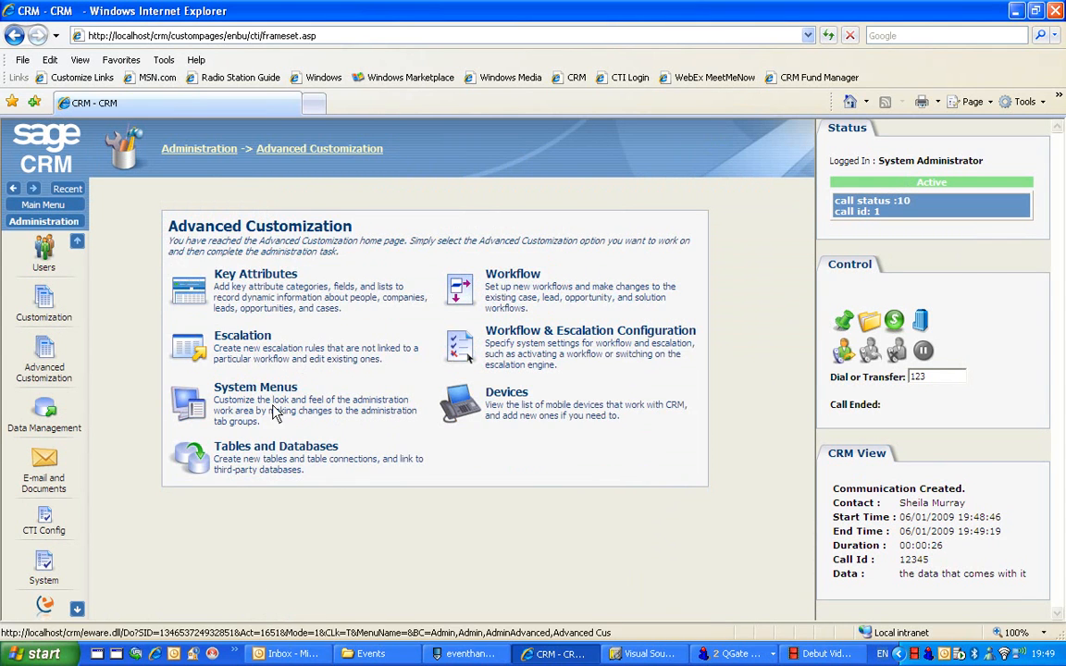
{"action": "left_click", "coordinate": [275, 414]}
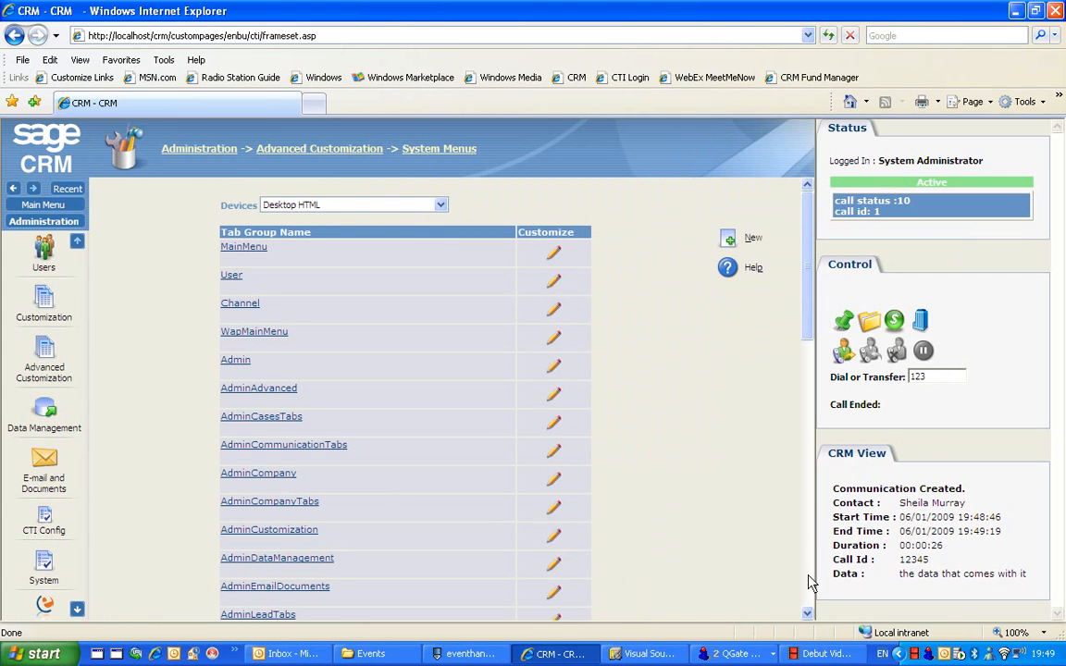
{"action": "scroll", "coordinate": [793, 569], "scroll_direction": "down", "scroll_amount": 4}
{"action": "left_click", "coordinate": [264, 462]}
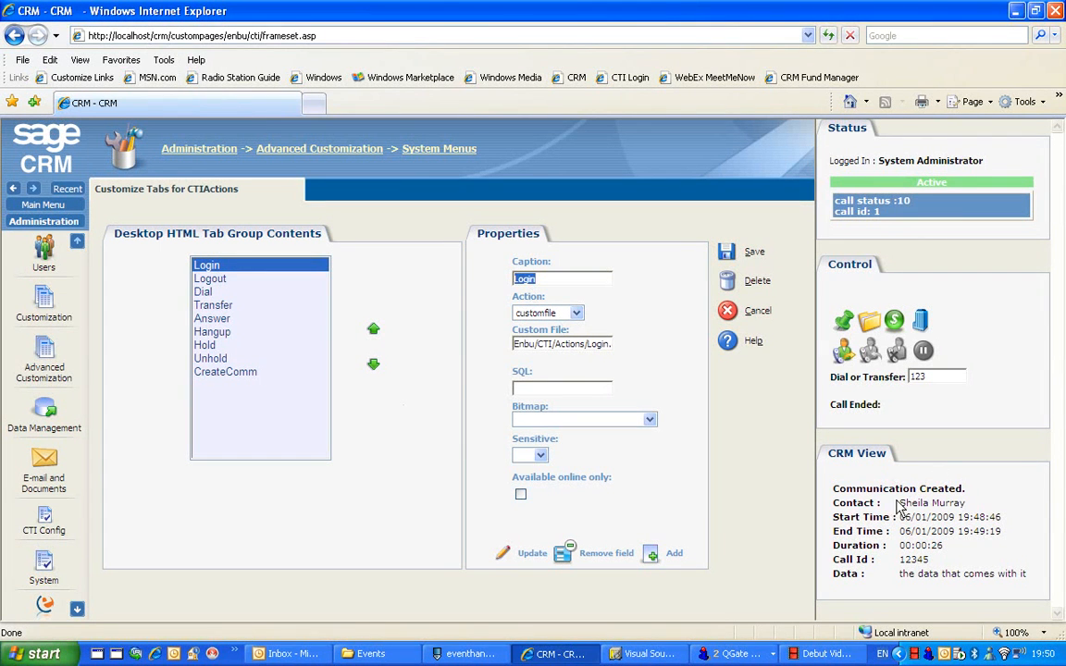
Examine the custom file paths of the Login, Dial and CreateComm actions, then leave CTIActions without saving
{"action": "left_click", "coordinate": [545, 344]}
{"action": "key", "text": "End"}
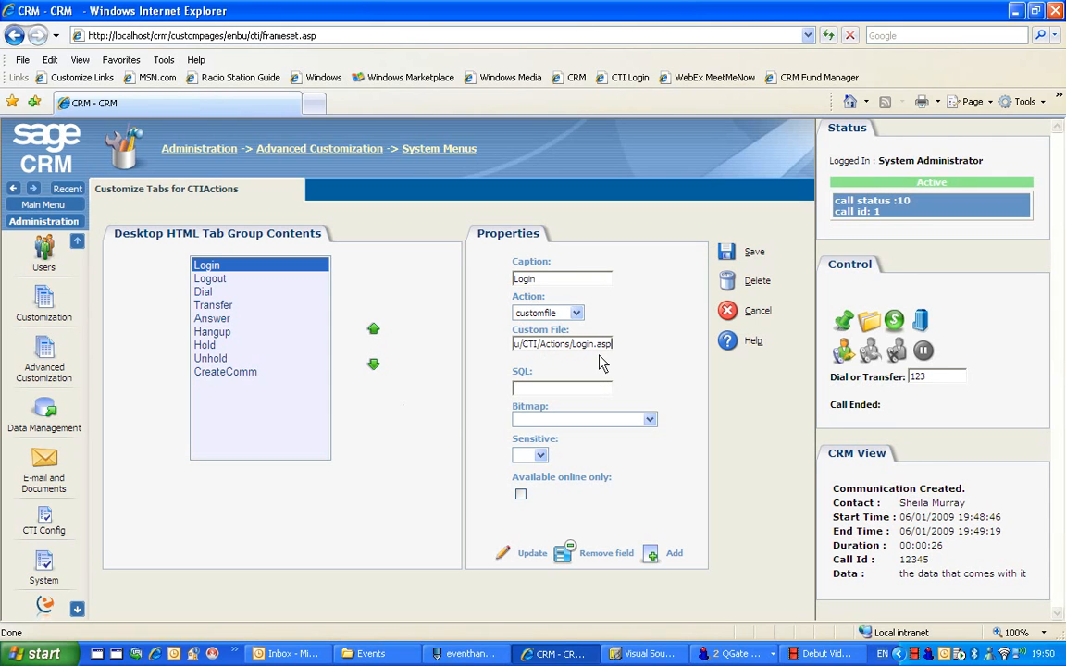
{"action": "left_click", "coordinate": [220, 292]}
{"action": "left_click", "coordinate": [534, 340]}
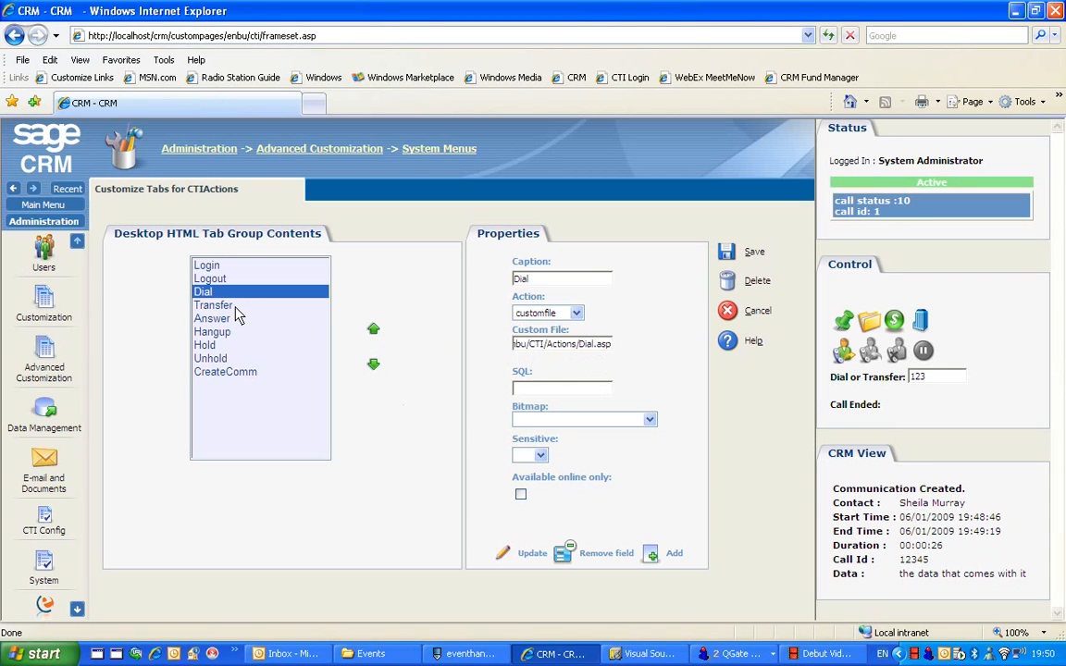
{"action": "left_click", "coordinate": [243, 372]}
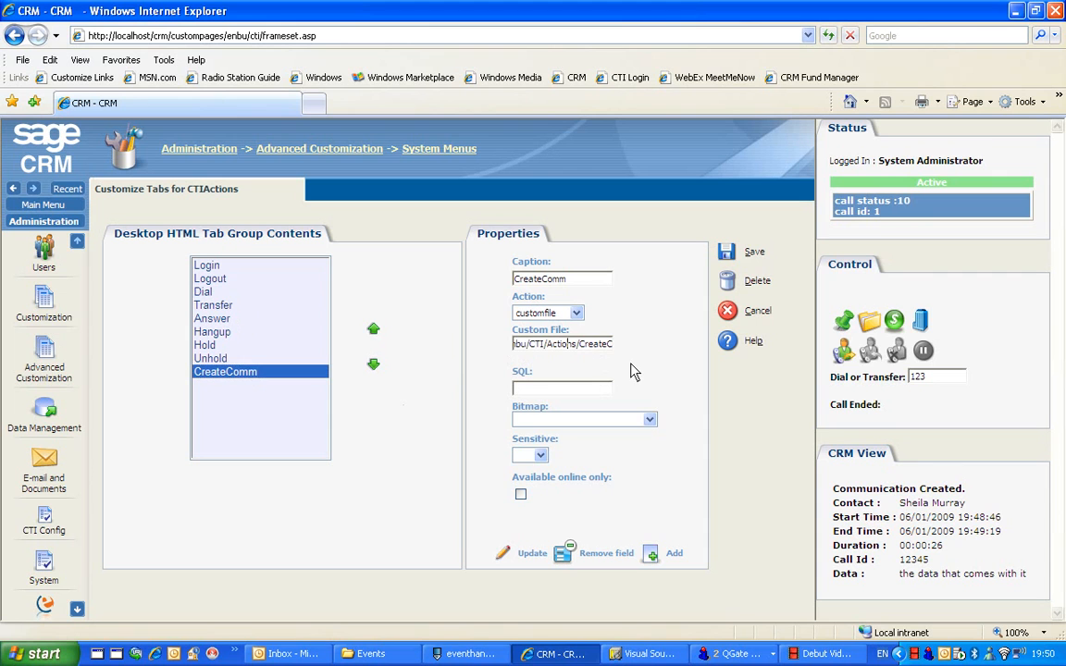
{"action": "key", "text": "Right"}
{"action": "key", "text": "Right"}
{"action": "key", "text": "Right"}
{"action": "key", "text": "Right"}
{"action": "key", "text": "Right"}
{"action": "key", "text": "Right"}
{"action": "key", "text": "Right"}
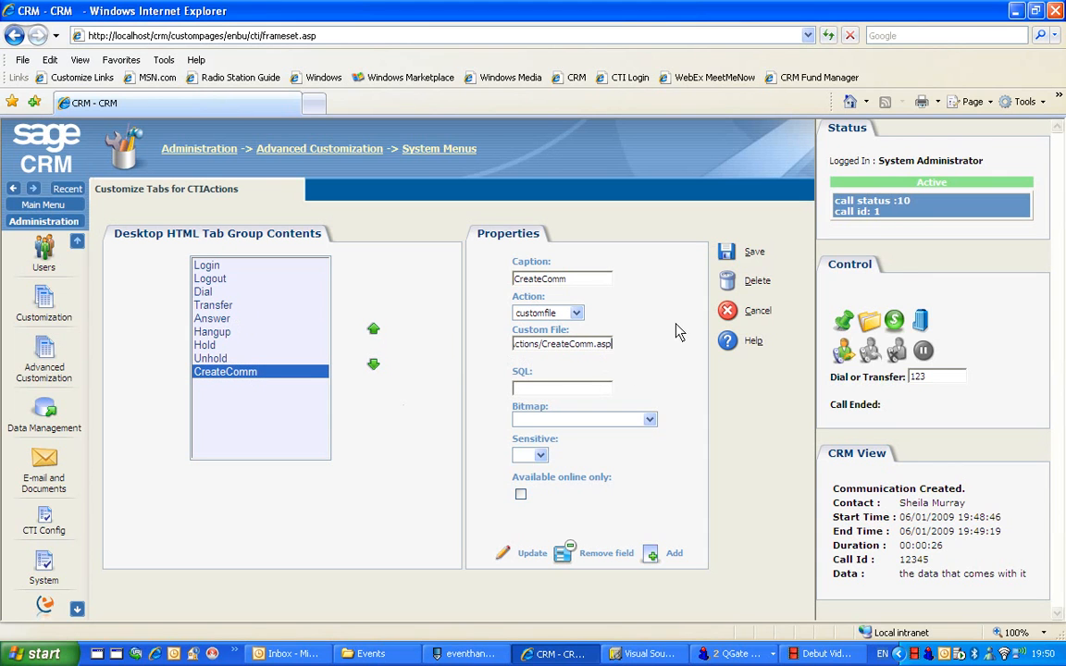
{"action": "left_click", "coordinate": [730, 313]}
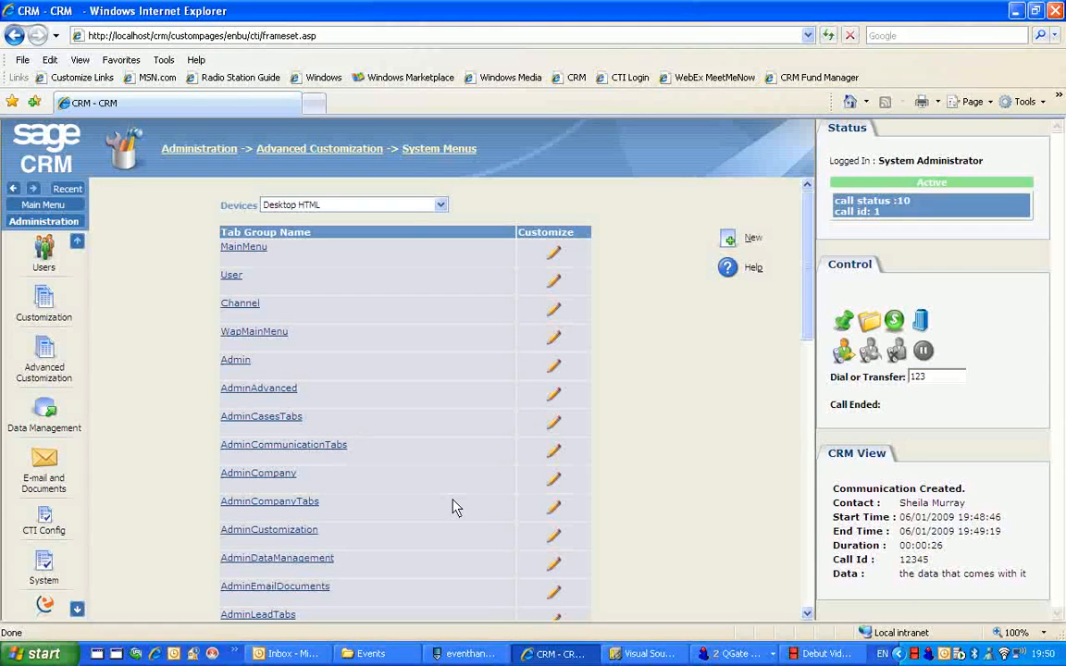
Open the CTIEvents tab group for customization and examine the CallIn event's custom file path and the Load event
{"action": "left_click", "coordinate": [806, 569]}
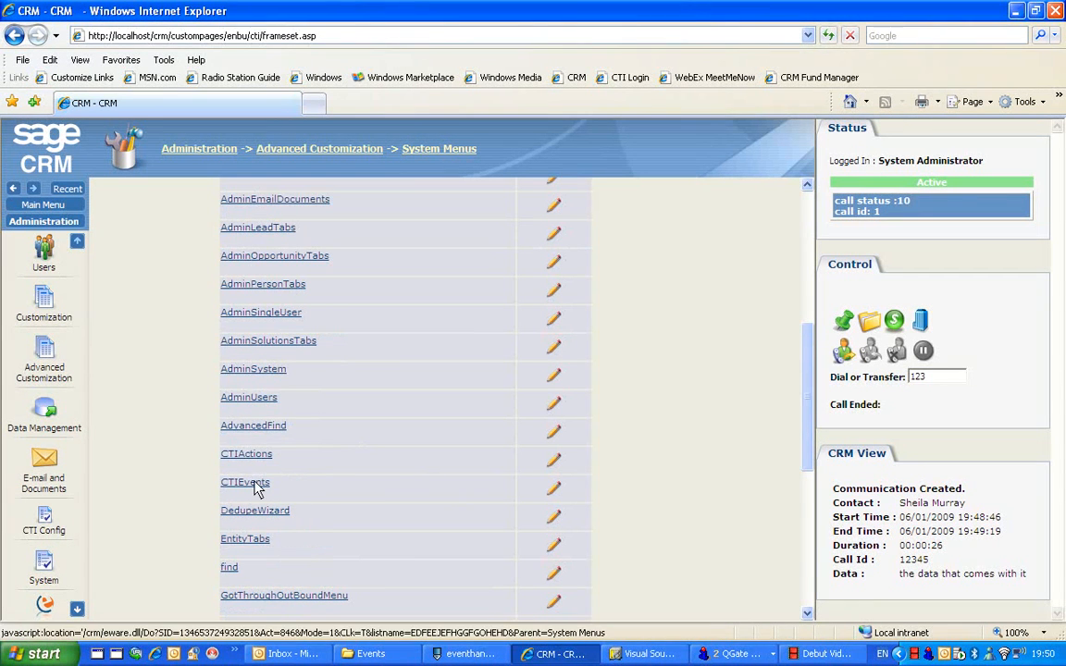
{"action": "left_click", "coordinate": [386, 490]}
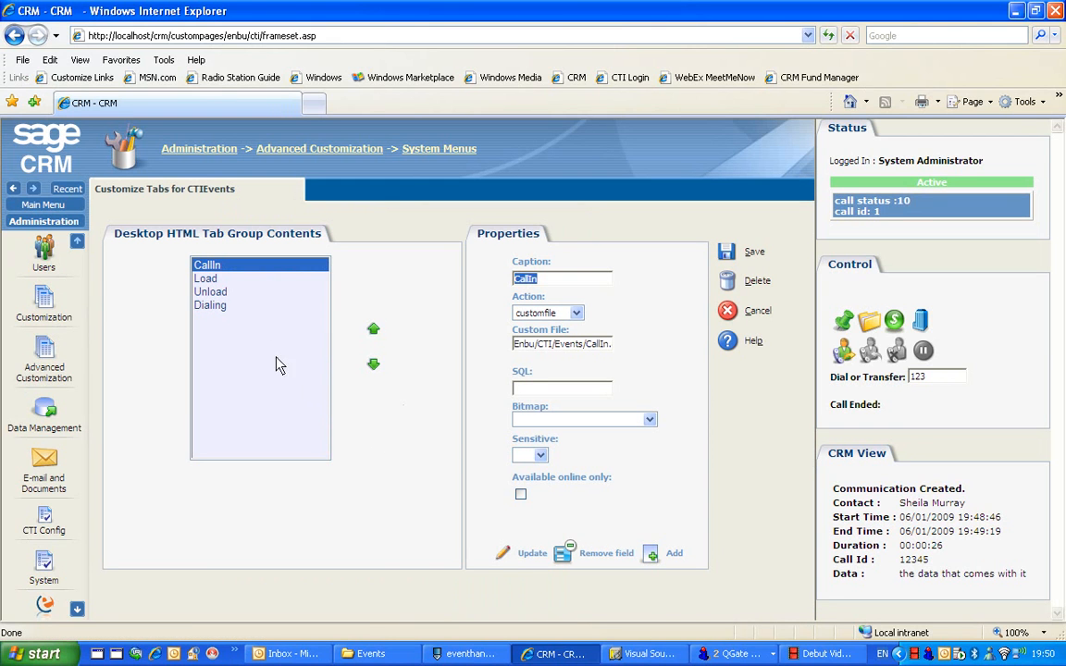
{"action": "left_click", "coordinate": [555, 344]}
{"action": "key", "text": "End"}
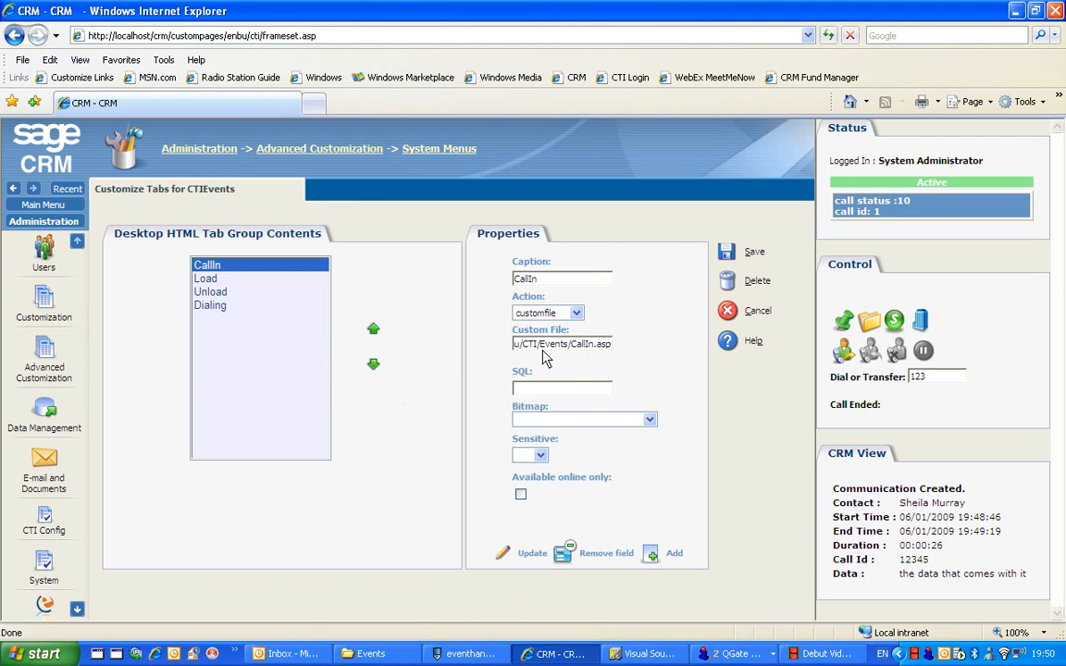
{"action": "left_click", "coordinate": [206, 279]}
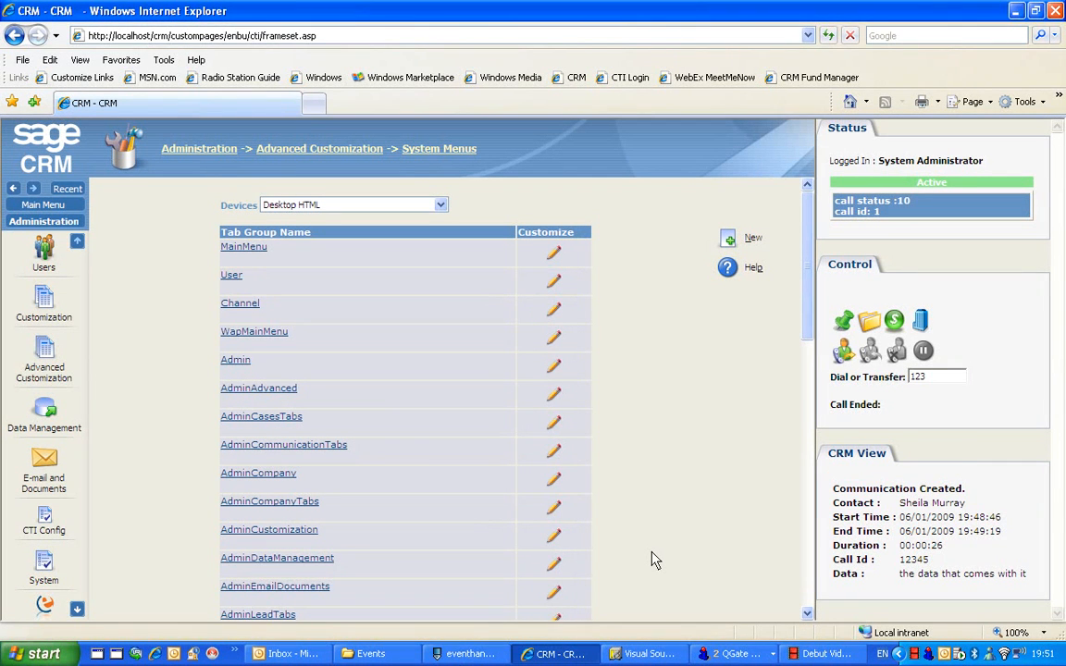
Switch to PSPad and examine the CRM_ONCALLOUT, CRM_ONCALLIN and CRM_ONCALLEND functions in eventhandlers.js
{"action": "left_click", "coordinate": [470, 654]}
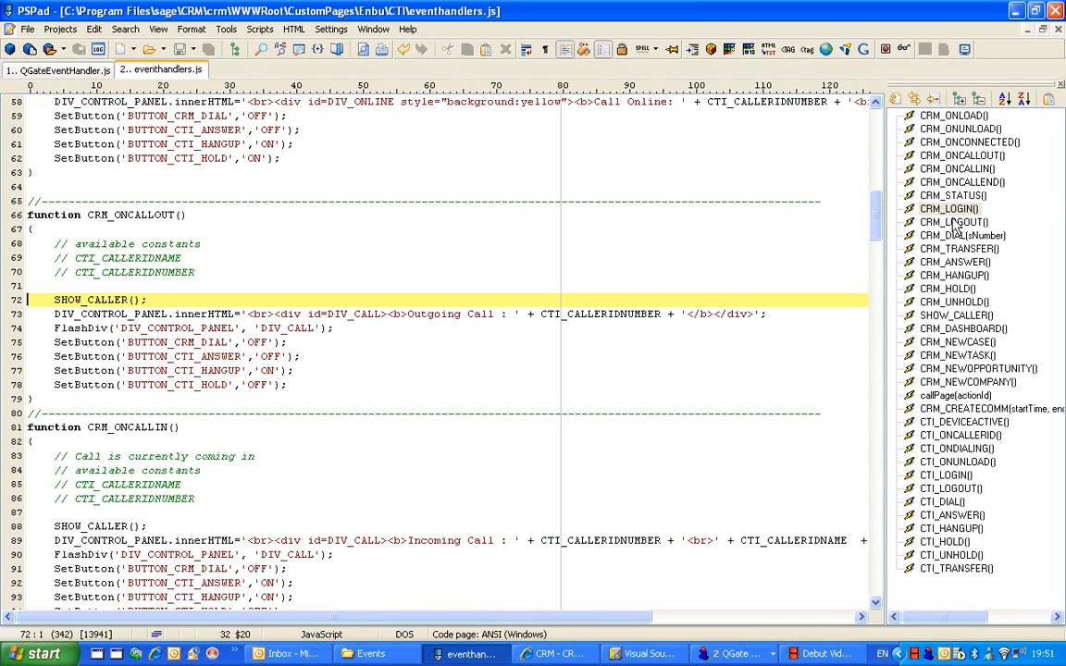
{"action": "left_click", "coordinate": [940, 157]}
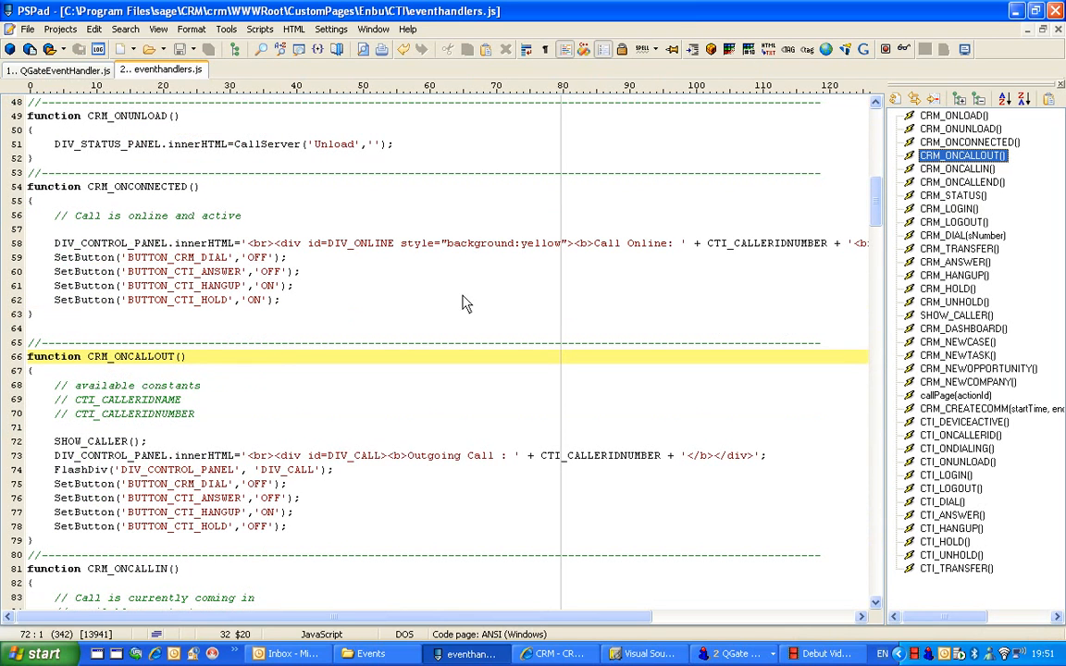
{"action": "left_click", "coordinate": [958, 170]}
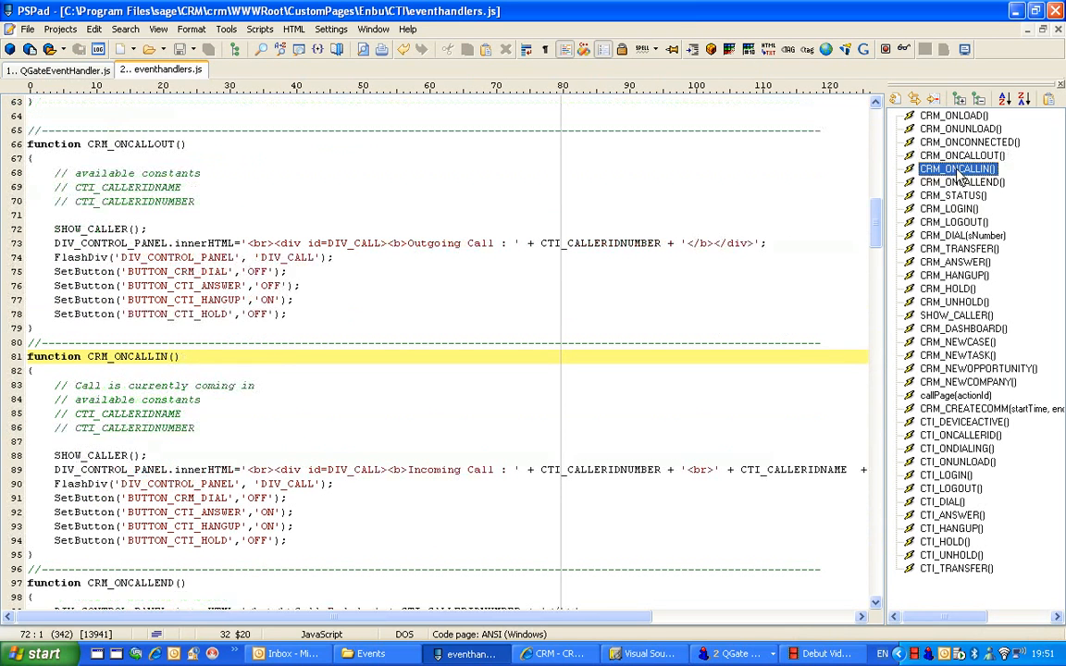
{"action": "left_click", "coordinate": [970, 184]}
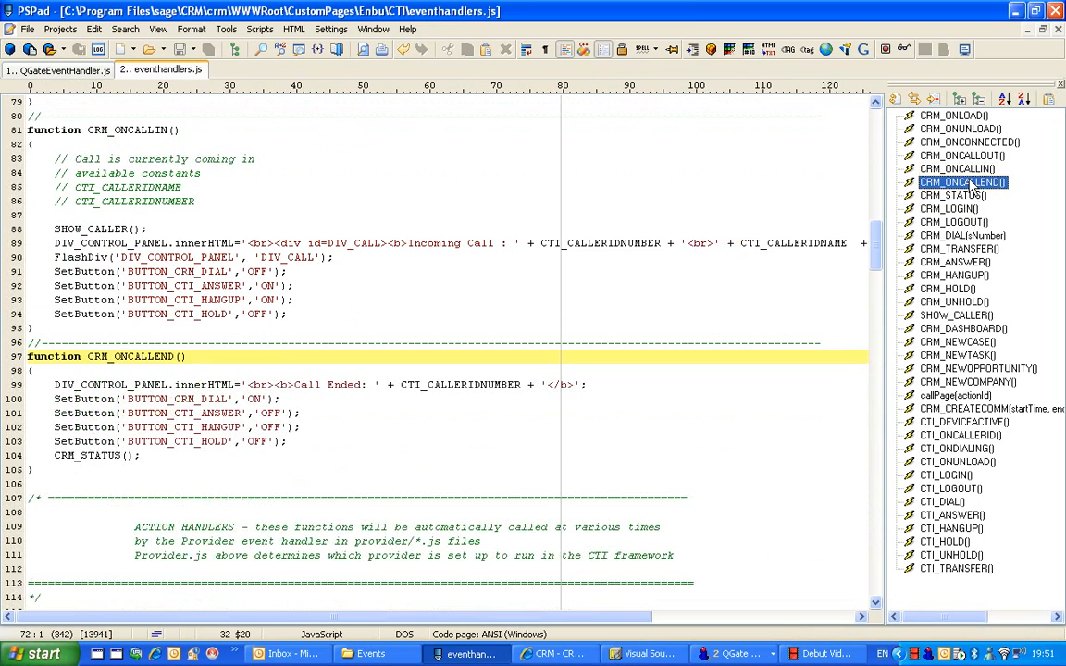
Examine CRM_ONCALLIN line by line, from the SHOW_CALLER call through the control panel text and FlashDiv to the SetButton calls
{"action": "left_click", "coordinate": [959, 170]}
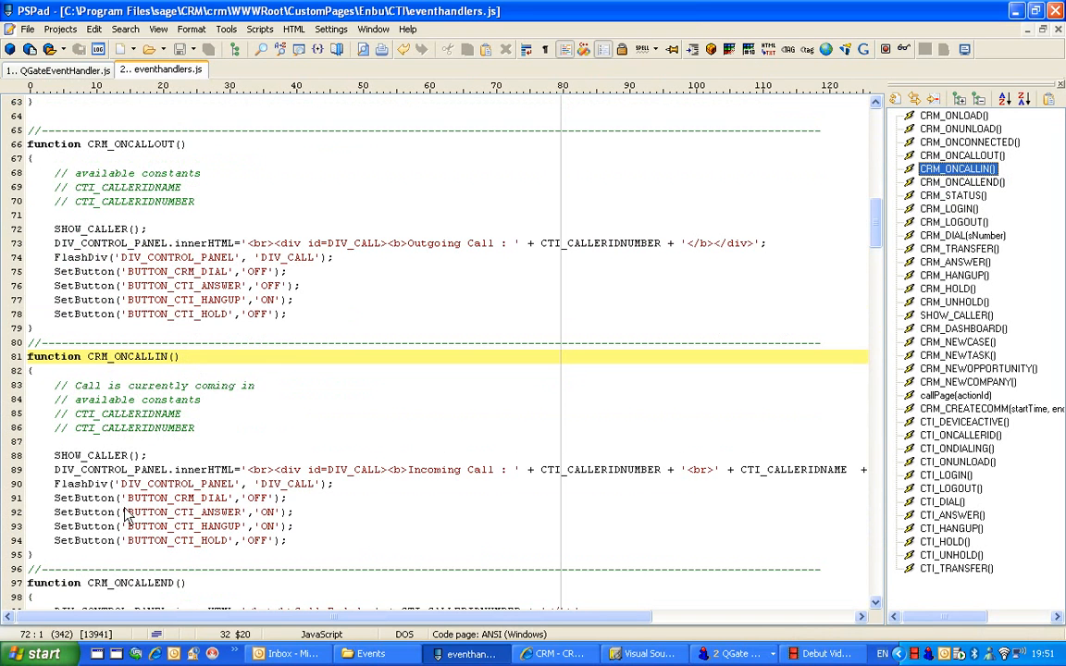
{"action": "left_click", "coordinate": [110, 455]}
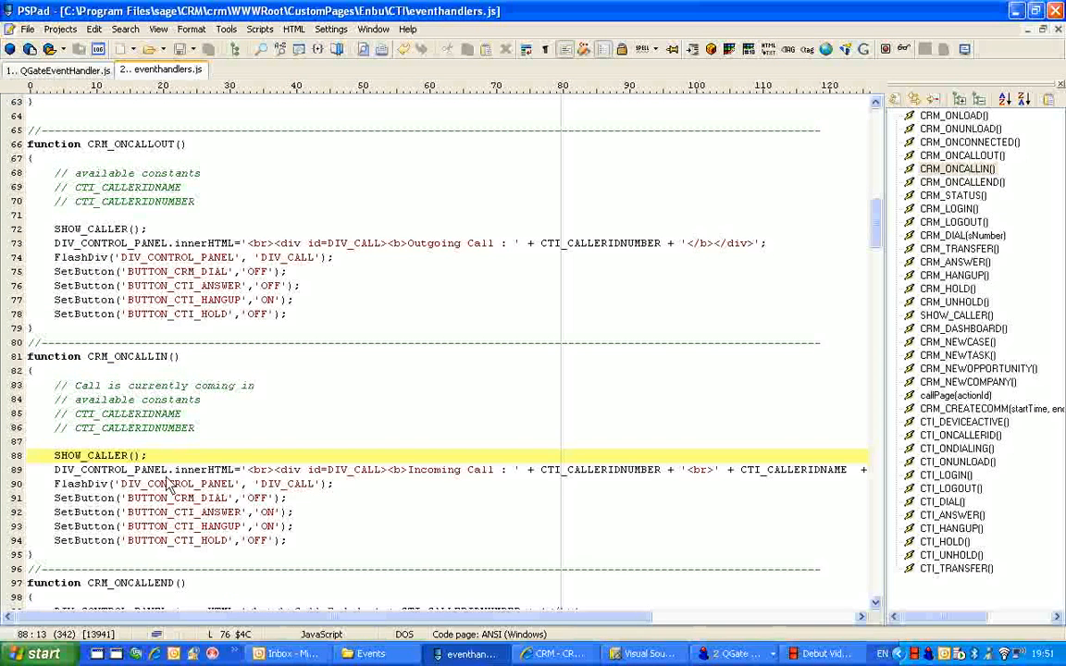
{"action": "left_click", "coordinate": [124, 470]}
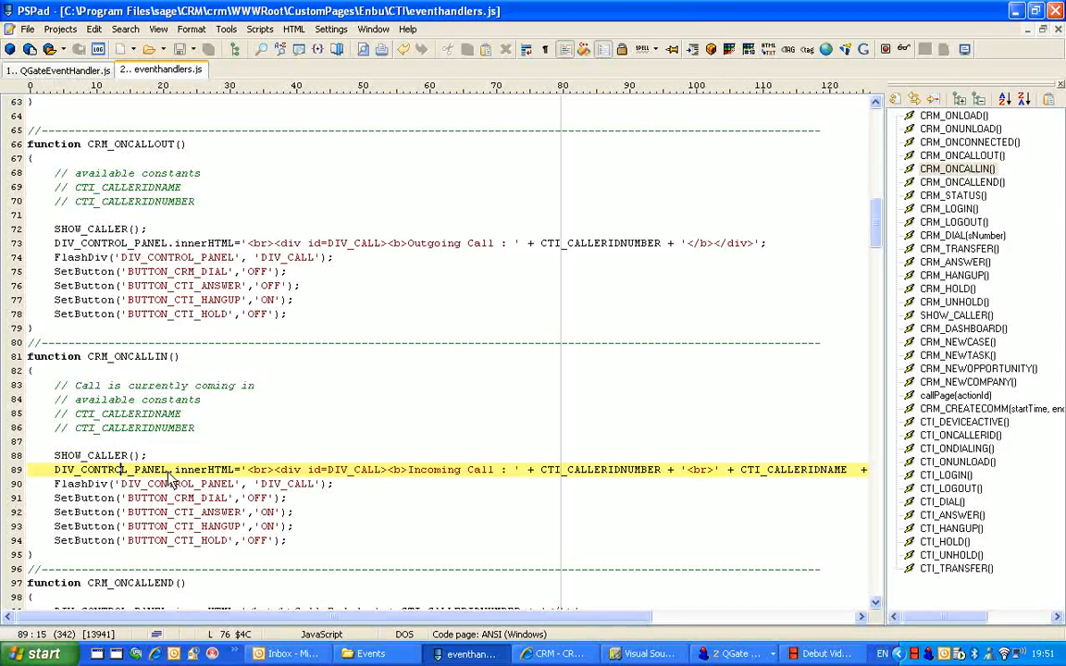
{"action": "left_click_drag", "start_coordinate": [162, 470], "coordinate": [102, 473]}
{"action": "left_click", "coordinate": [189, 443]}
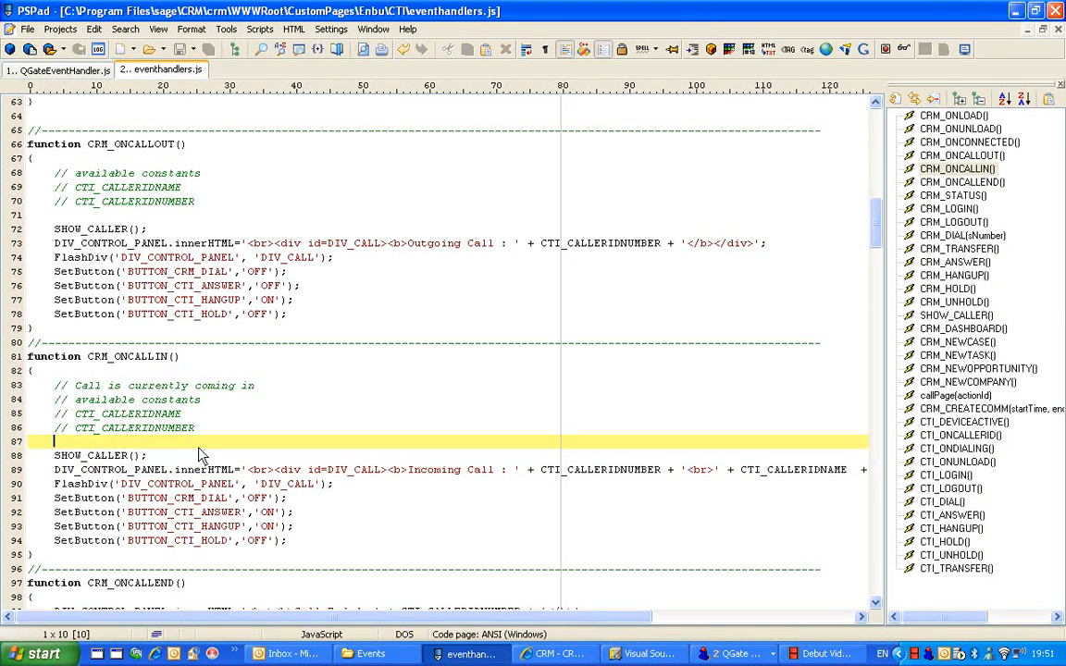
{"action": "left_click", "coordinate": [90, 485]}
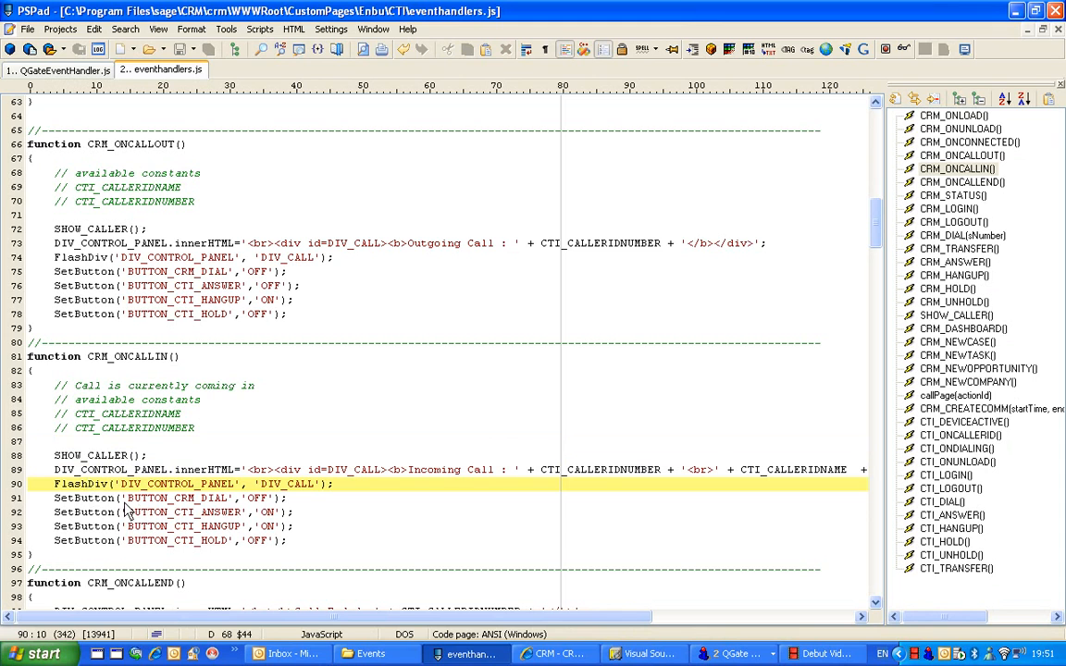
{"action": "left_click", "coordinate": [108, 484]}
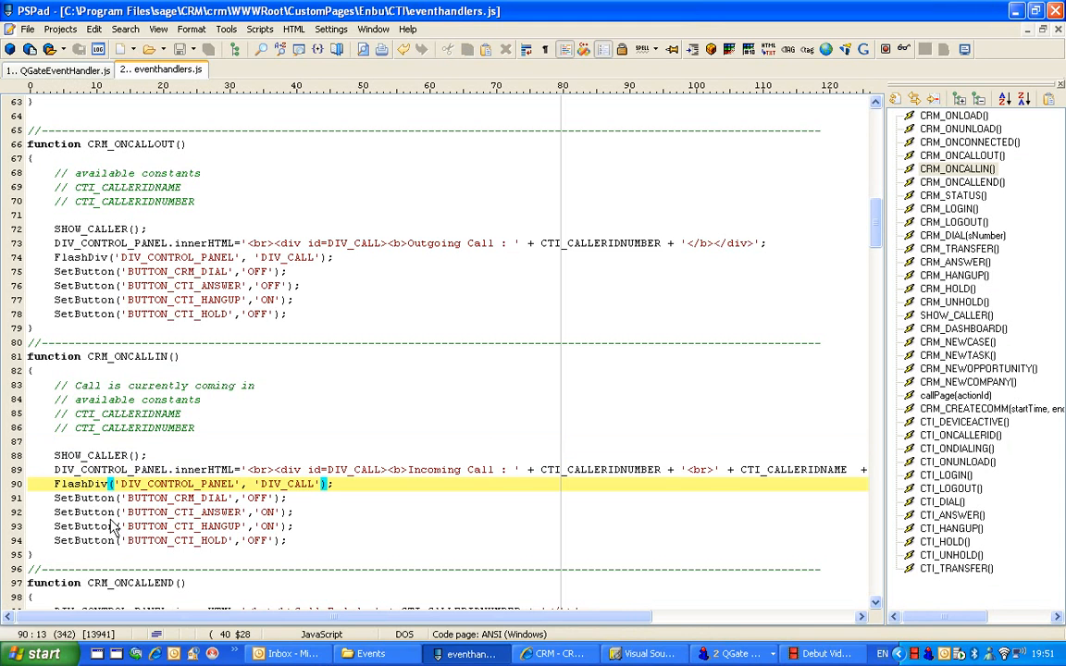
{"action": "left_click", "coordinate": [96, 499]}
{"action": "left_click", "coordinate": [96, 513]}
{"action": "left_click", "coordinate": [97, 526]}
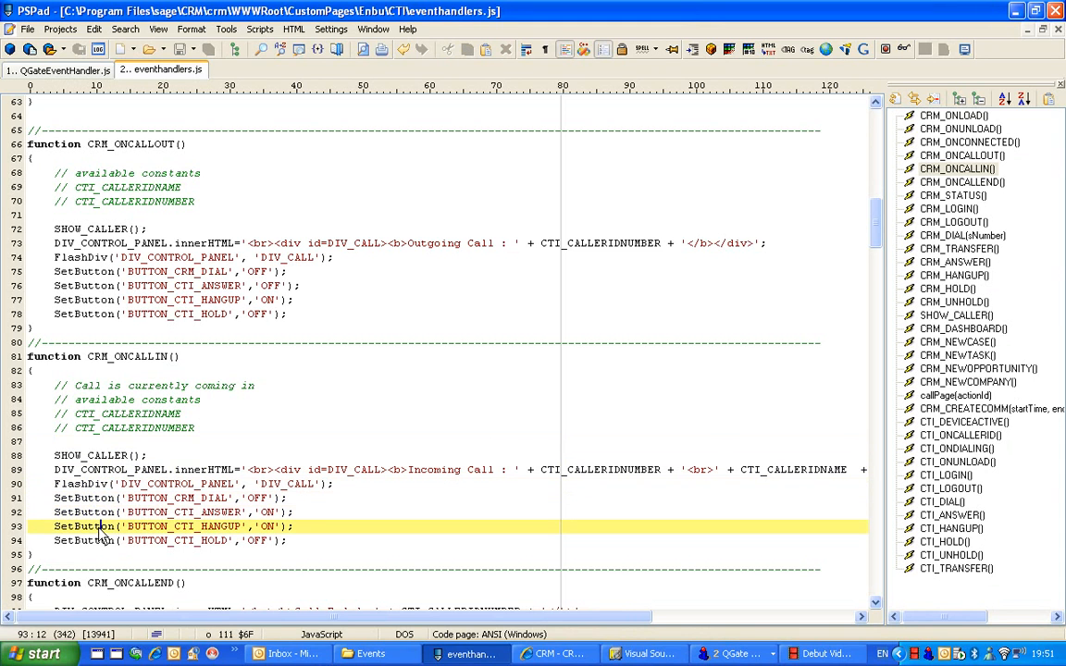
{"action": "left_click", "coordinate": [98, 540]}
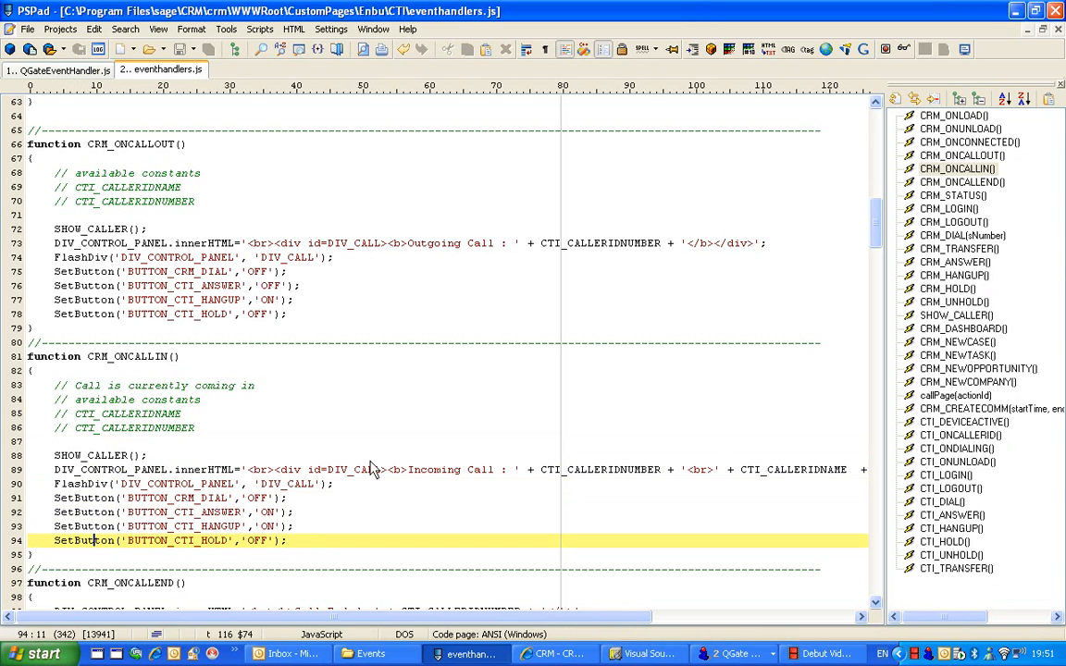
Examine the action handlers from CRM_STATUS to CRM_ANSWER and highlight CallServer in the CRM_TRANSFER function
{"action": "left_click", "coordinate": [880, 586]}
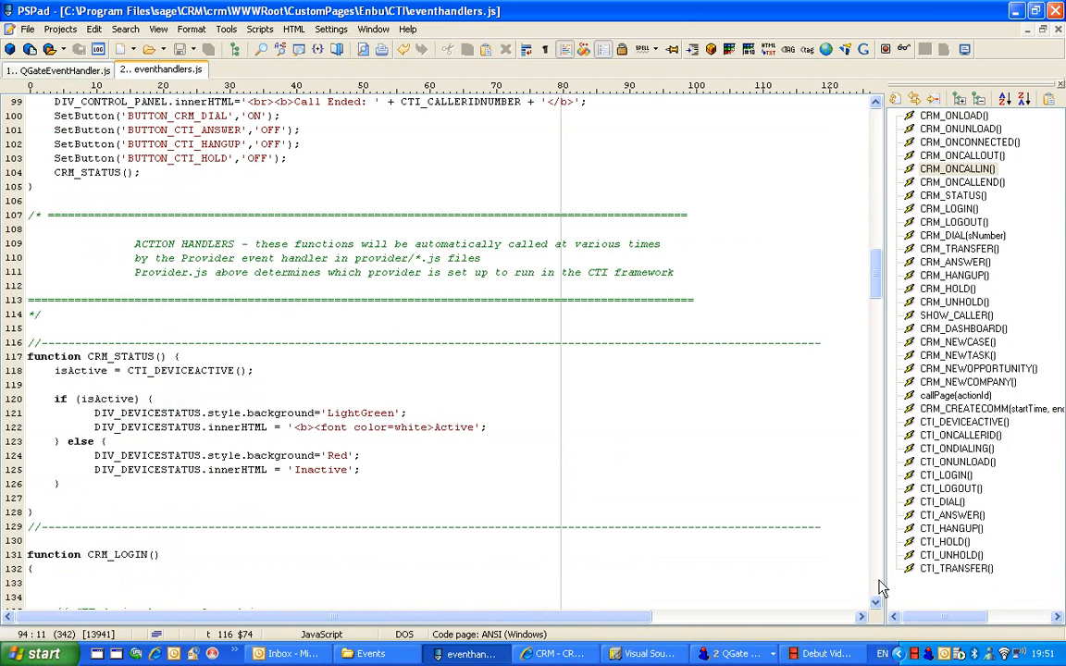
{"action": "left_click", "coordinate": [880, 585]}
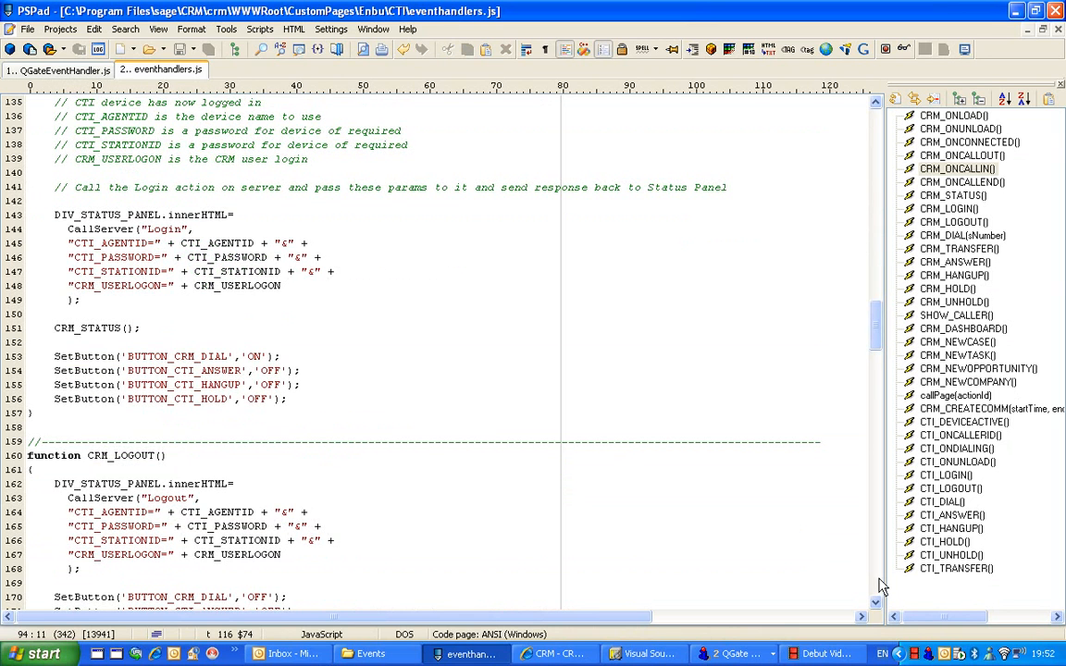
{"action": "left_click", "coordinate": [880, 585]}
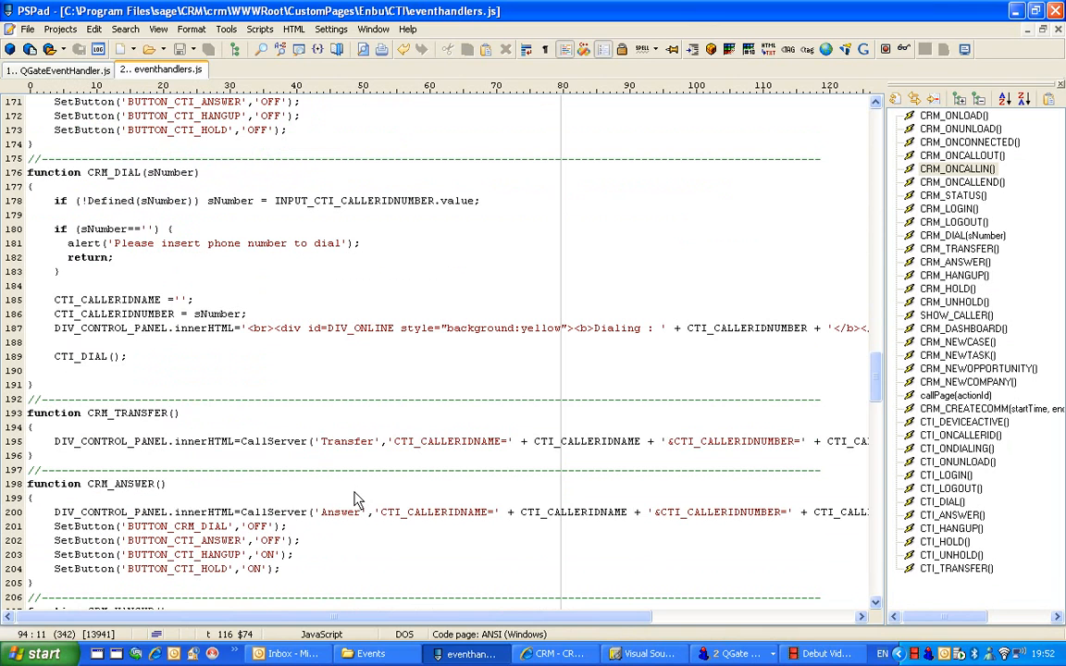
{"action": "double_click", "coordinate": [268, 444]}
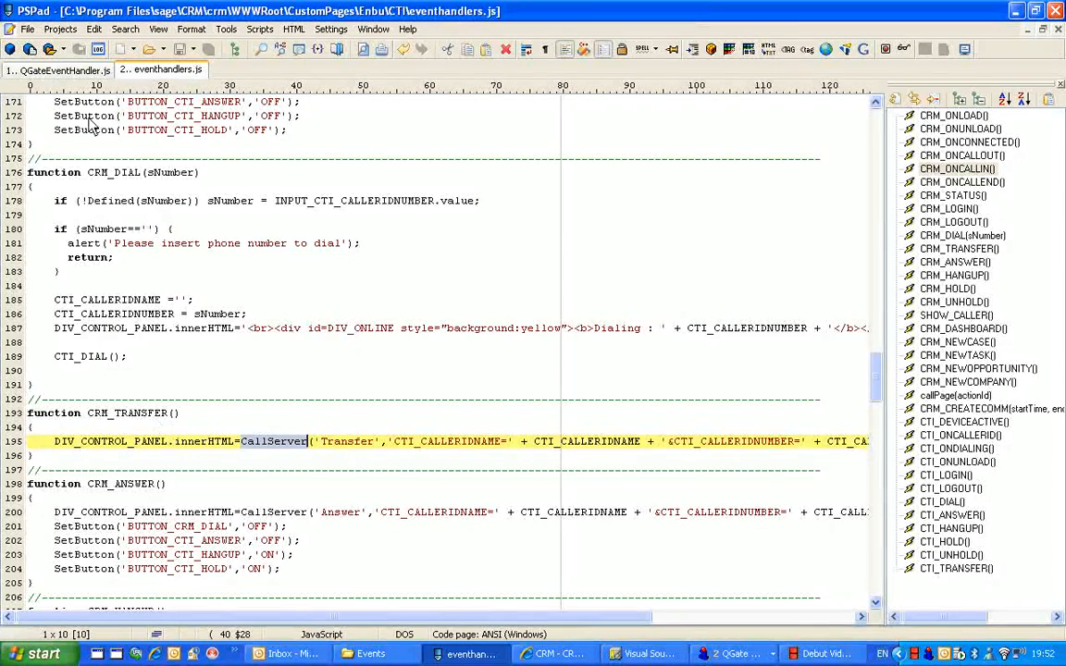
Open QGateEventHandler.js and examine the call status cases handled by the CallStatusChange event
{"action": "left_click", "coordinate": [65, 71]}
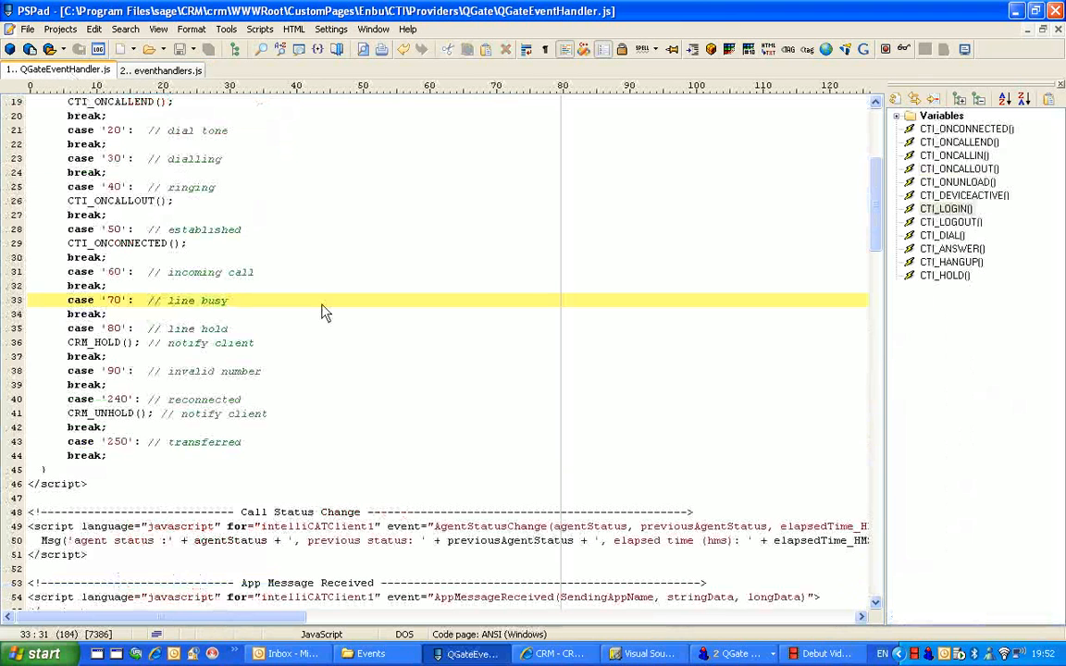
{"action": "key", "text": "Page_Up"}
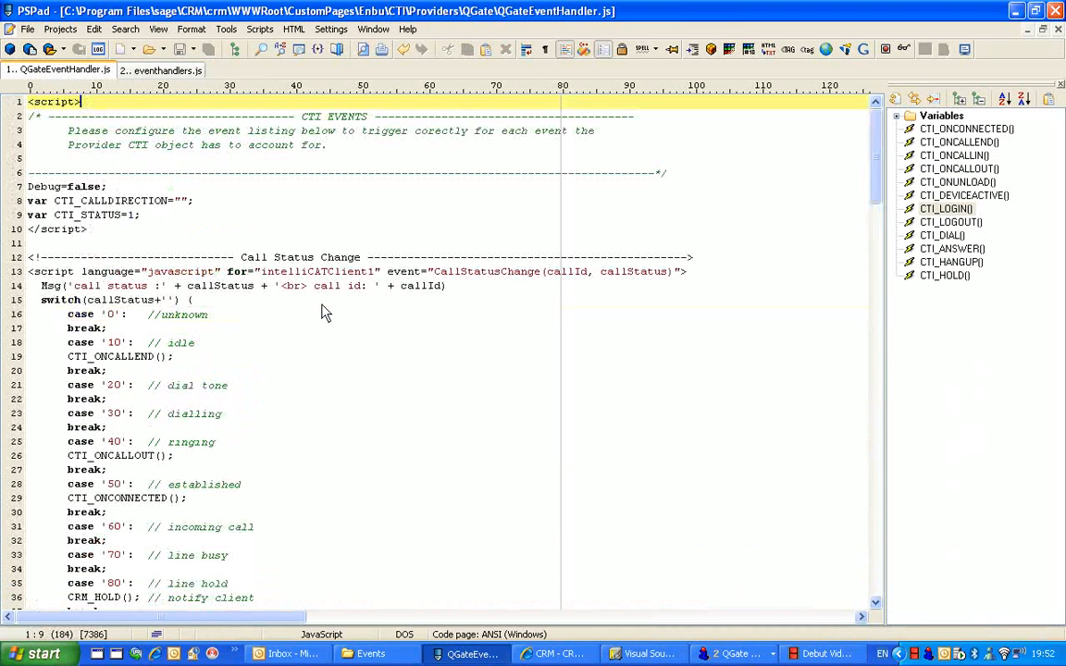
{"action": "left_click", "coordinate": [321, 306]}
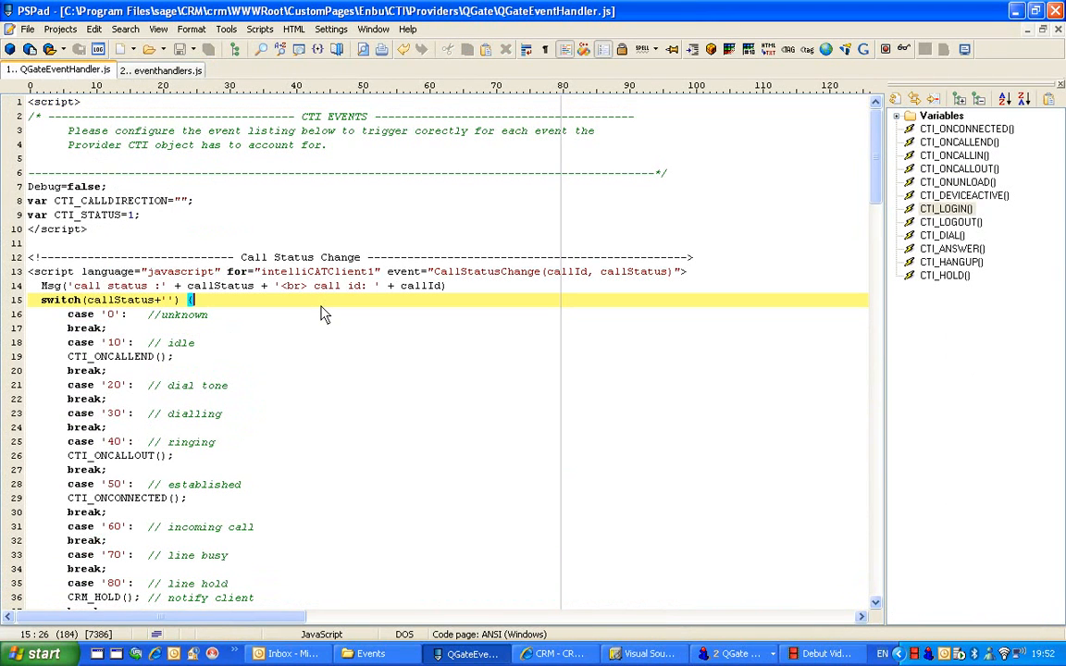
{"action": "left_click", "coordinate": [875, 606]}
{"action": "left_click", "coordinate": [875, 606]}
{"action": "left_click", "coordinate": [875, 606]}
{"action": "left_click", "coordinate": [875, 606]}
{"action": "left_click", "coordinate": [875, 606]}
{"action": "left_click", "coordinate": [876, 606]}
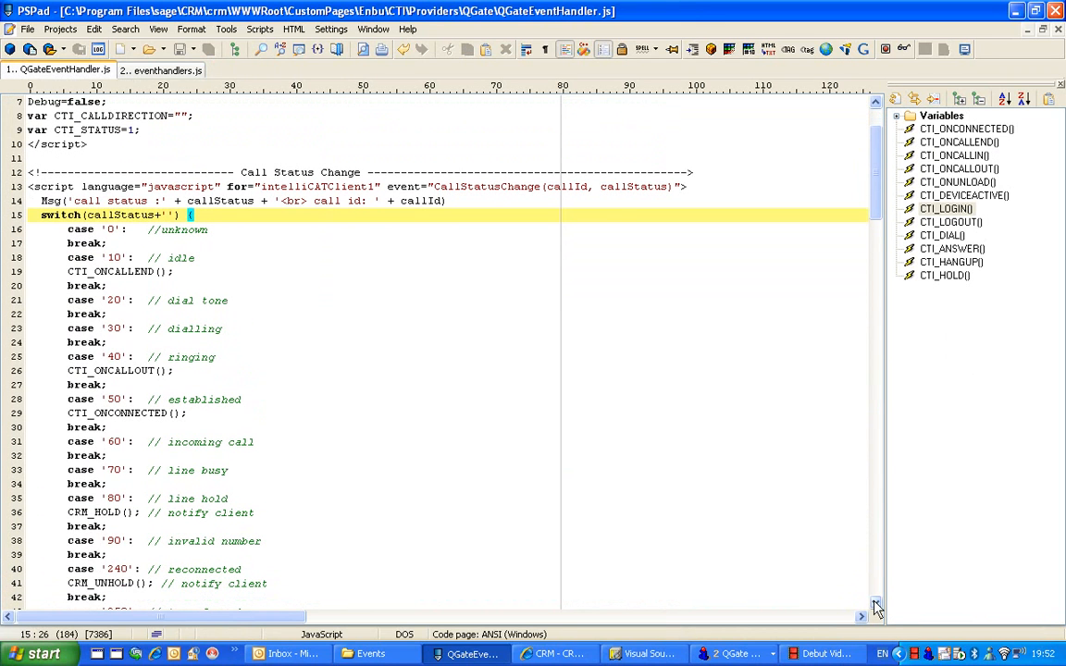
{"action": "left_click", "coordinate": [875, 606]}
{"action": "left_click", "coordinate": [875, 606]}
{"action": "left_click", "coordinate": [875, 606]}
{"action": "left_click", "coordinate": [875, 605]}
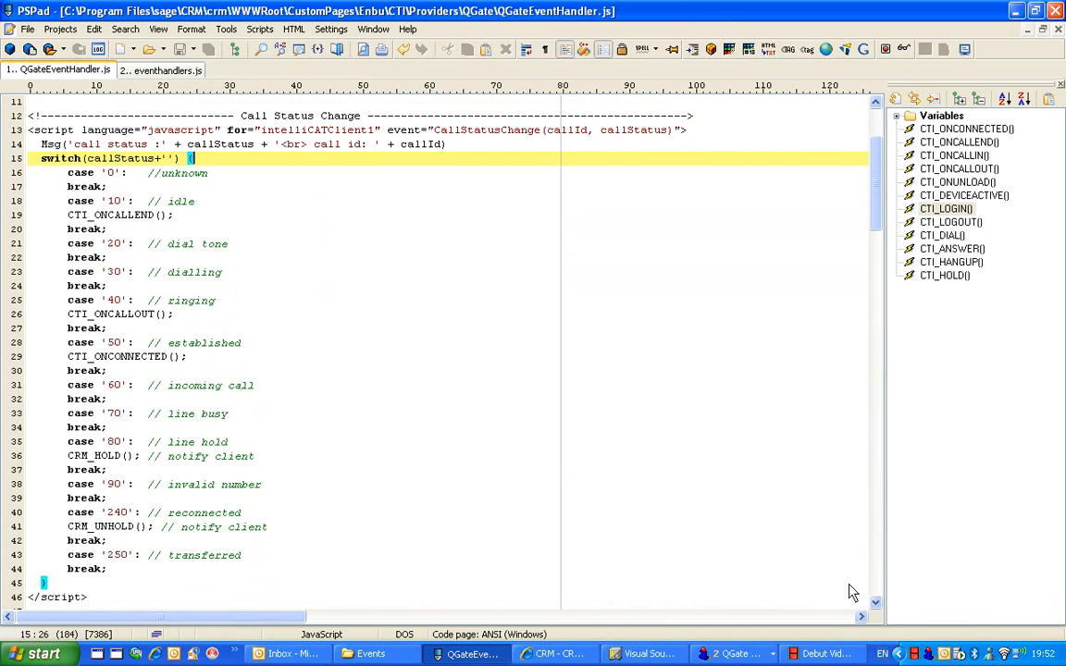
Examine the CRM_CREATECOMM call in the Call Statistics event, the incoming and outgoing call events, and the generic CTI functions
{"action": "left_click", "coordinate": [876, 589]}
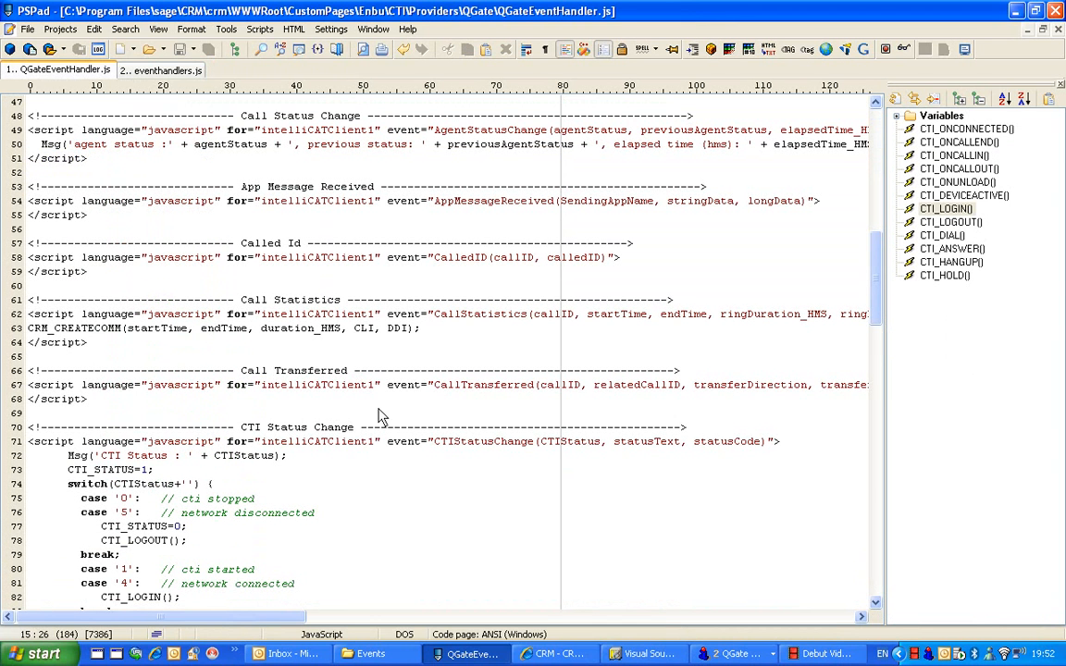
{"action": "left_click", "coordinate": [471, 317]}
{"action": "left_click", "coordinate": [109, 328]}
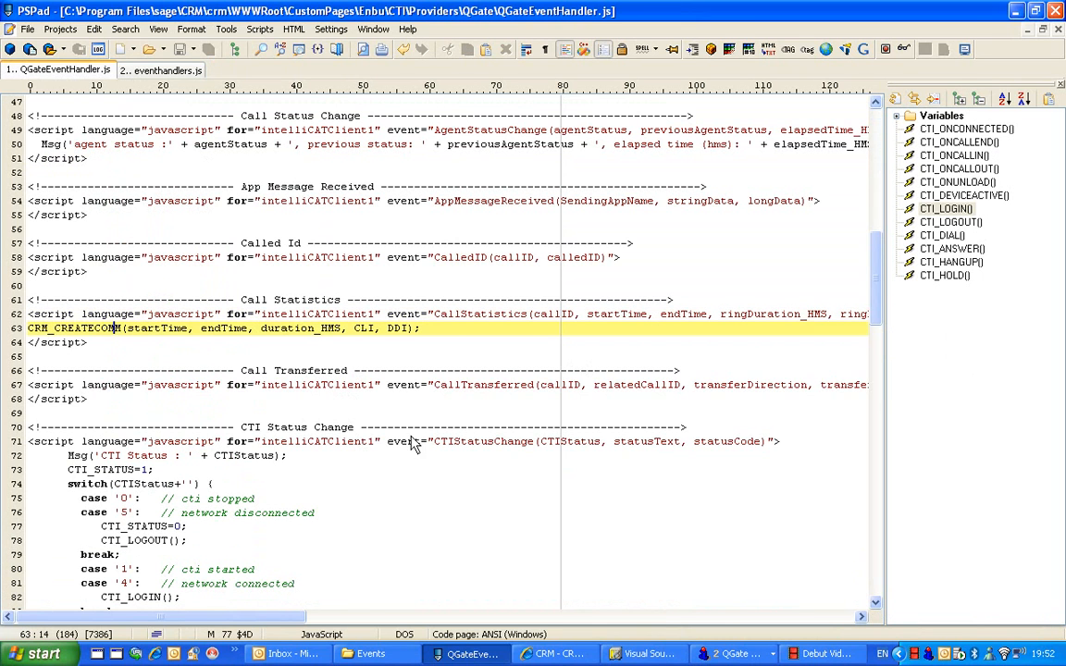
{"action": "left_click", "coordinate": [875, 585]}
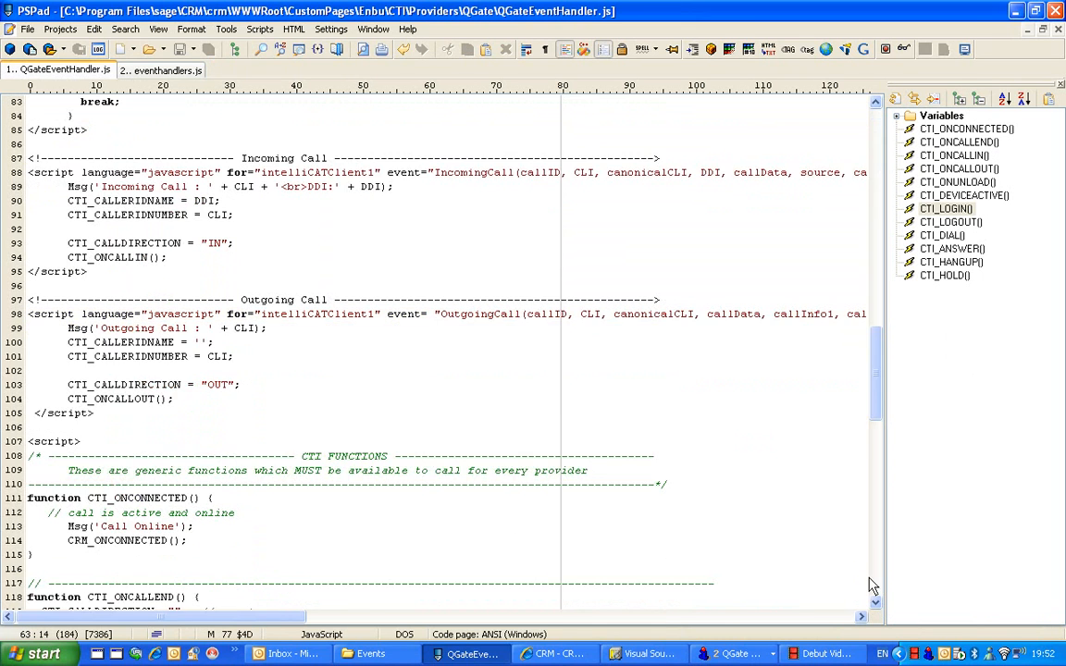
{"action": "left_click", "coordinate": [873, 586]}
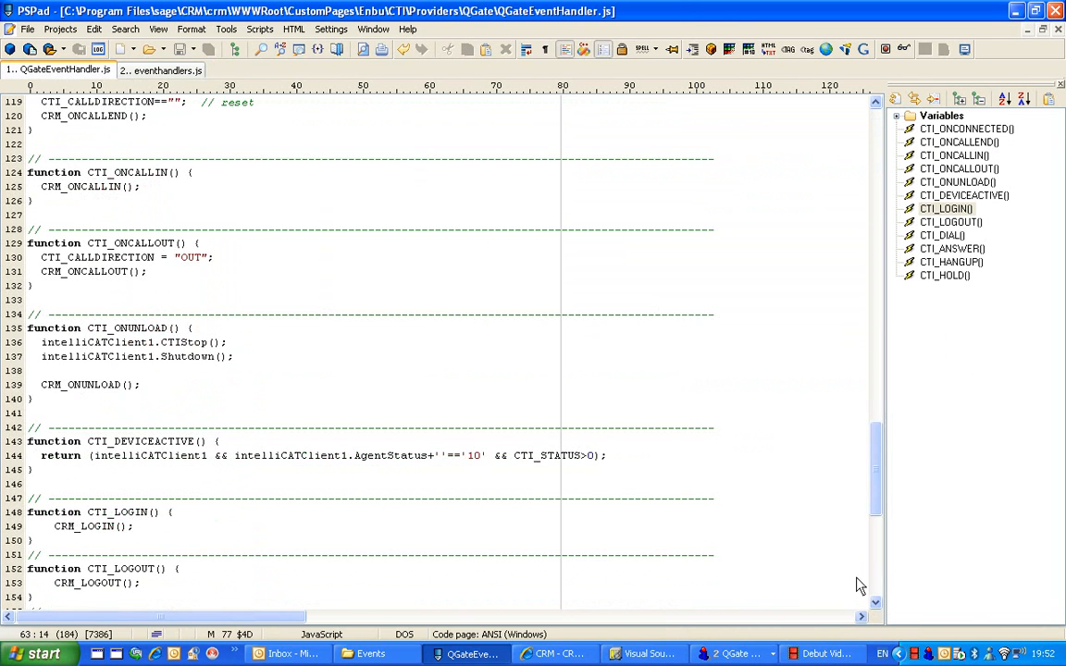
Switch back to Sage CRM in Internet Explorer and leave Administration for the main menu
{"action": "left_click", "coordinate": [555, 654]}
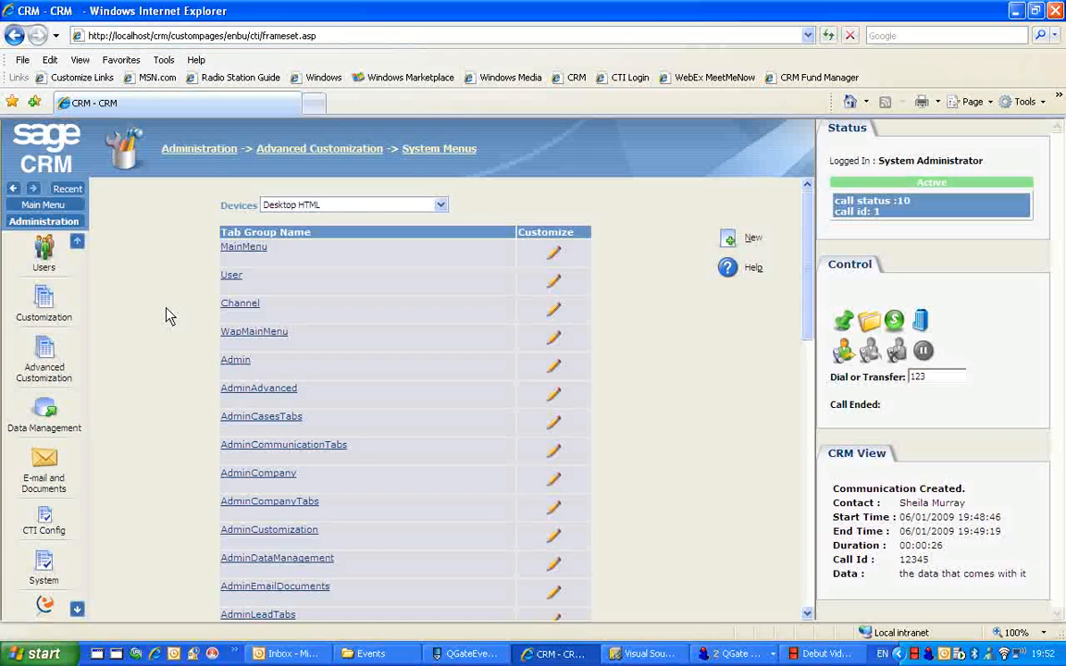
{"action": "left_click", "coordinate": [46, 202]}
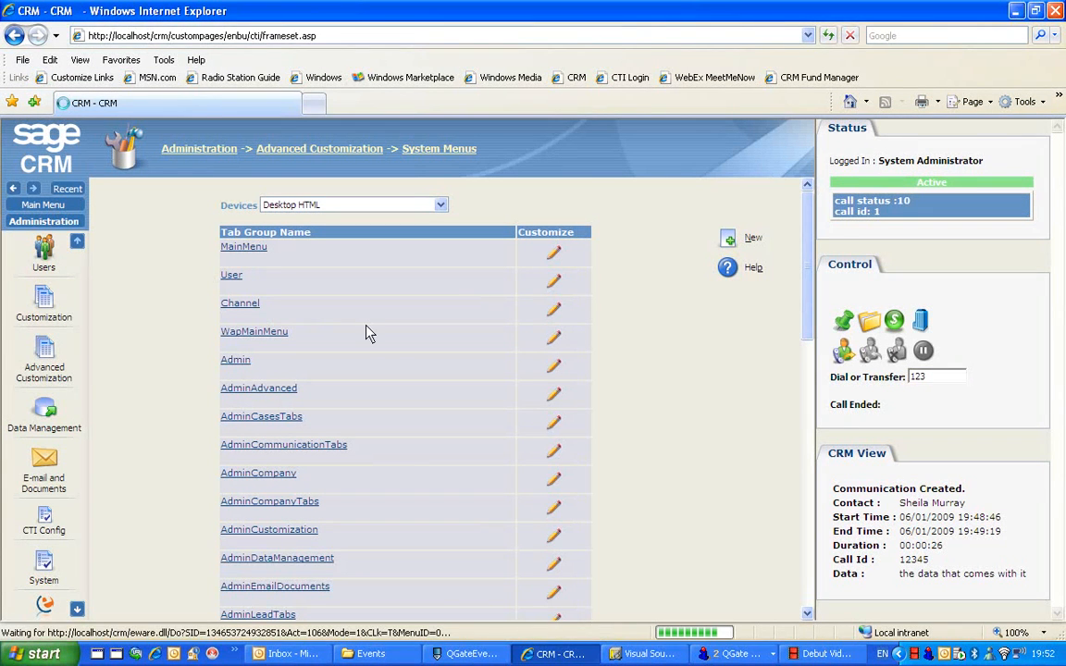